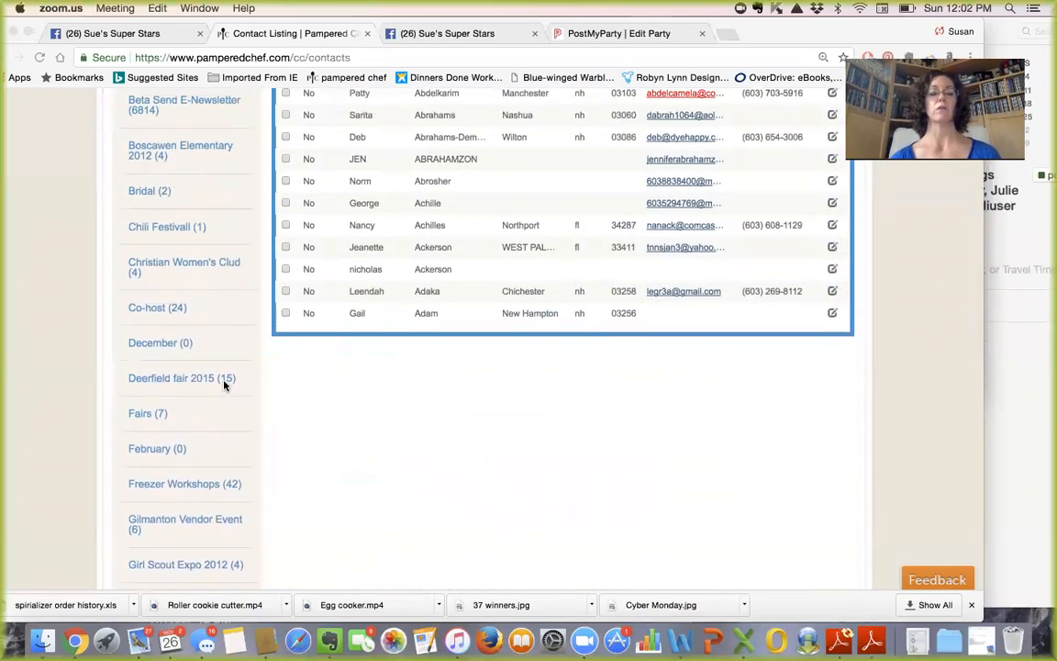
- Tick the header checkbox to select all contacts, then start a Customer Connection Email to them
{"action": "scroll", "coordinate": [224, 386], "scroll_direction": "up", "scroll_amount": 4}
{"action": "scroll", "coordinate": [224, 386], "scroll_direction": "up", "scroll_amount": 5}
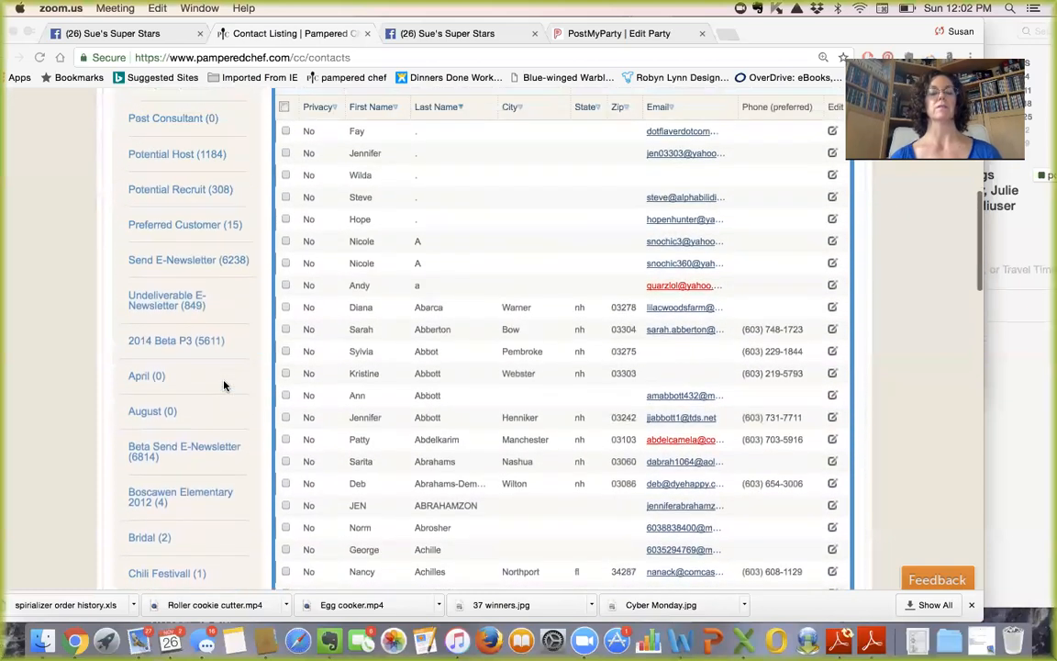
{"action": "scroll", "coordinate": [224, 386], "scroll_direction": "up", "scroll_amount": 3}
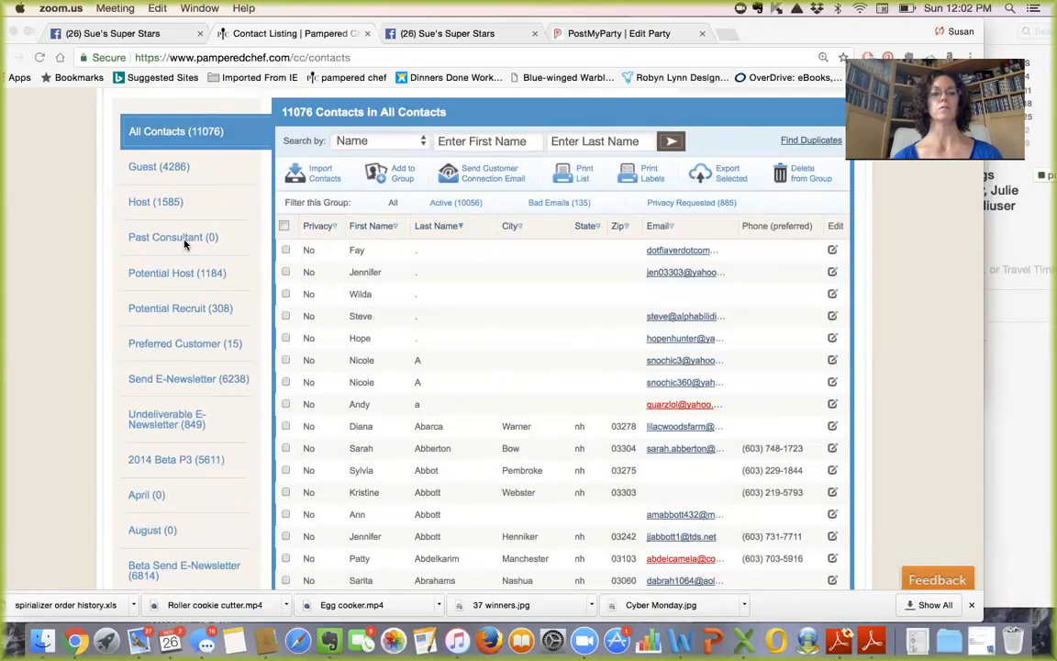
{"action": "scroll", "coordinate": [184, 245], "scroll_direction": "up", "scroll_amount": 2}
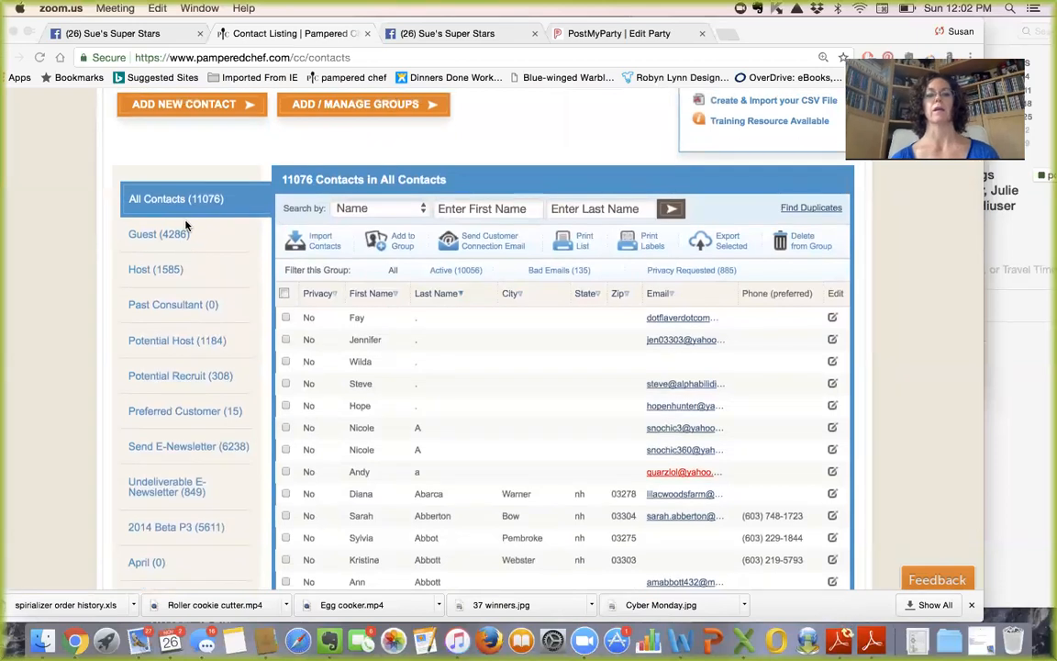
{"action": "left_click", "coordinate": [281, 298]}
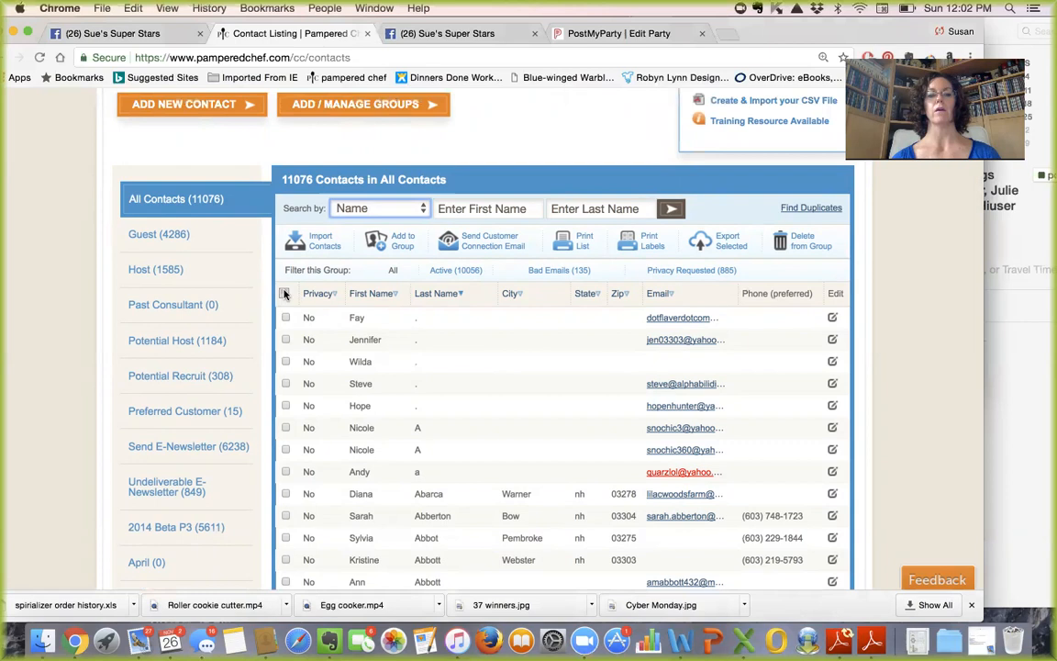
{"action": "left_click", "coordinate": [285, 293]}
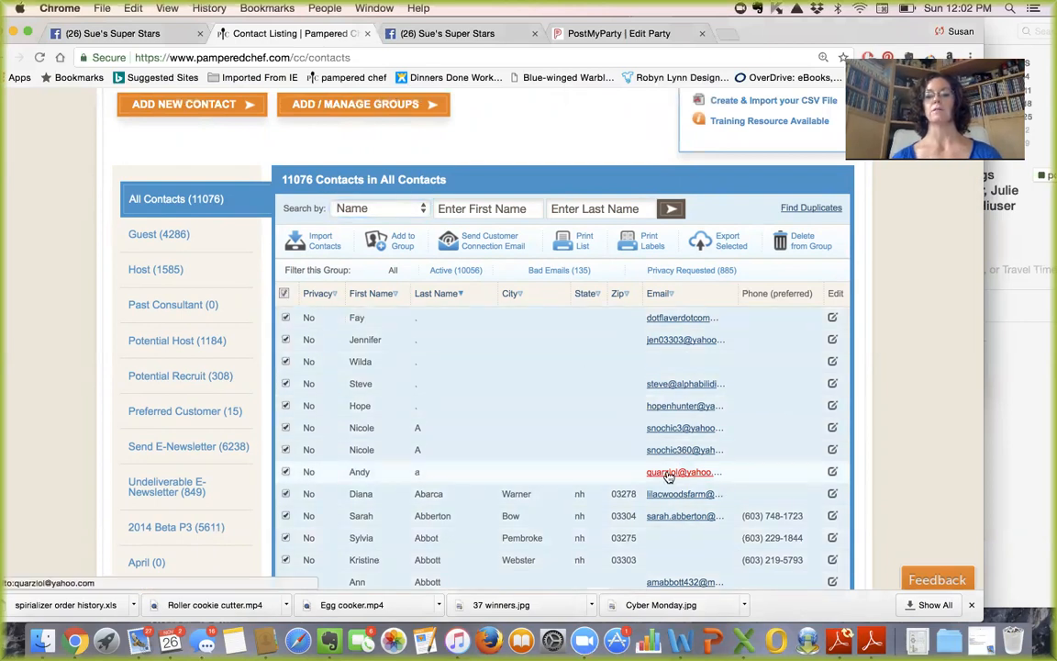
{"action": "mouse_move", "coordinate": [669, 476]}
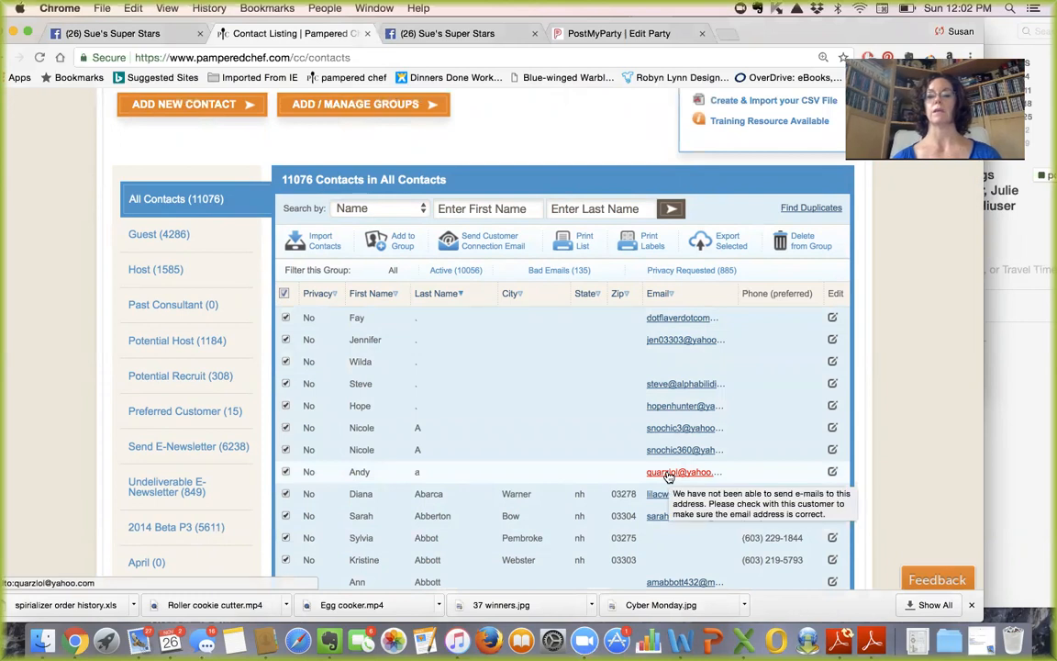
{"action": "left_click", "coordinate": [484, 245]}
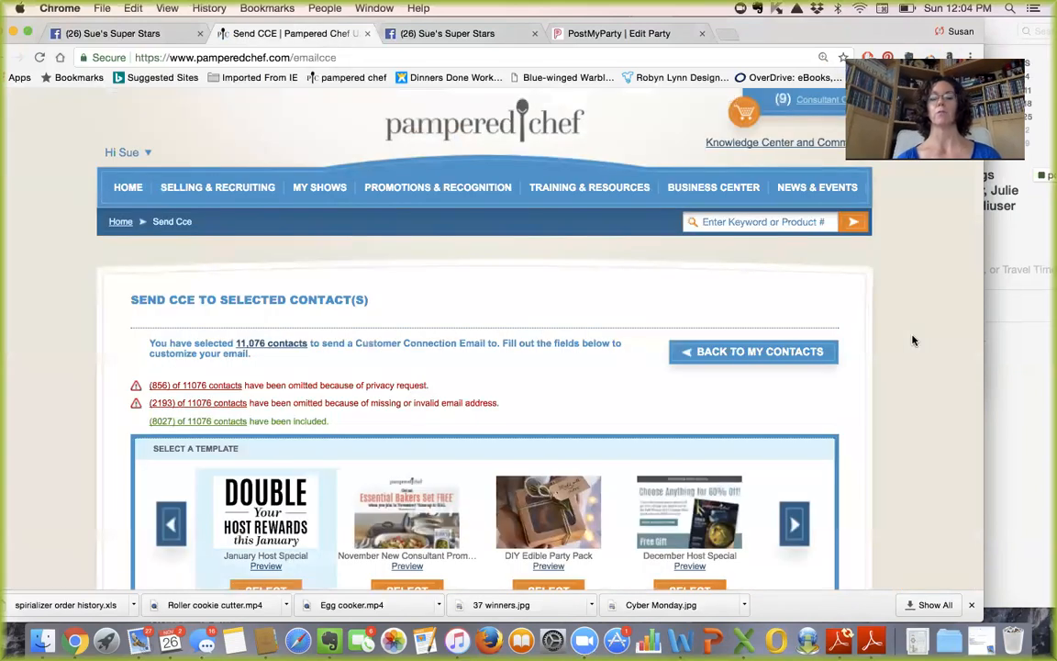
- Scroll down the Send CCE page to the email template choices
{"action": "scroll", "coordinate": [913, 338], "scroll_direction": "down", "scroll_amount": 2}
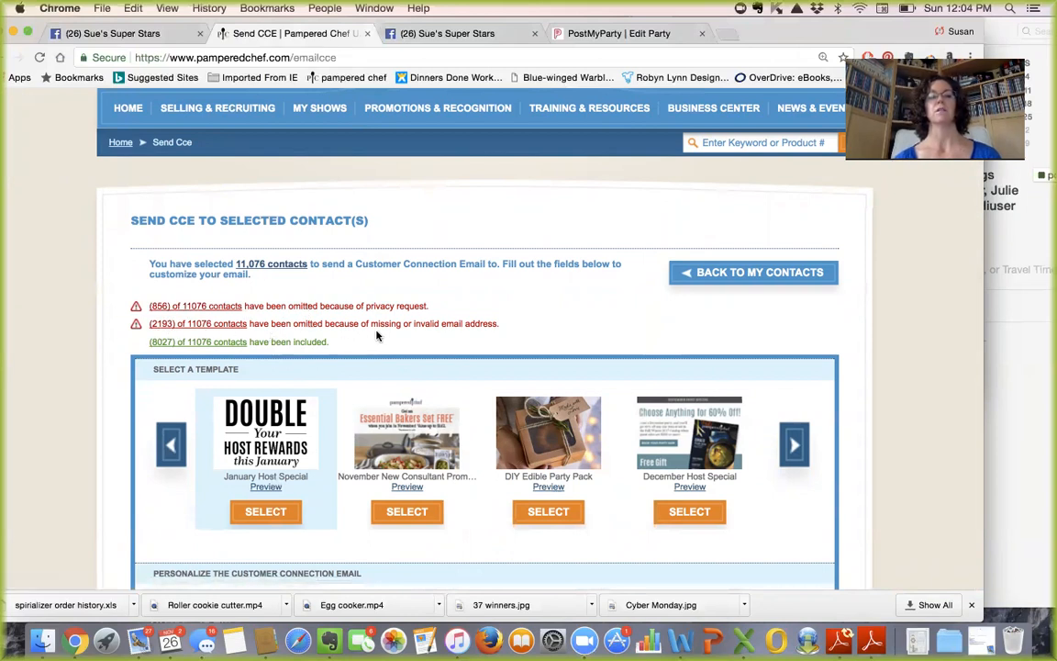
{"action": "scroll", "coordinate": [386, 334], "scroll_direction": "down", "scroll_amount": 1}
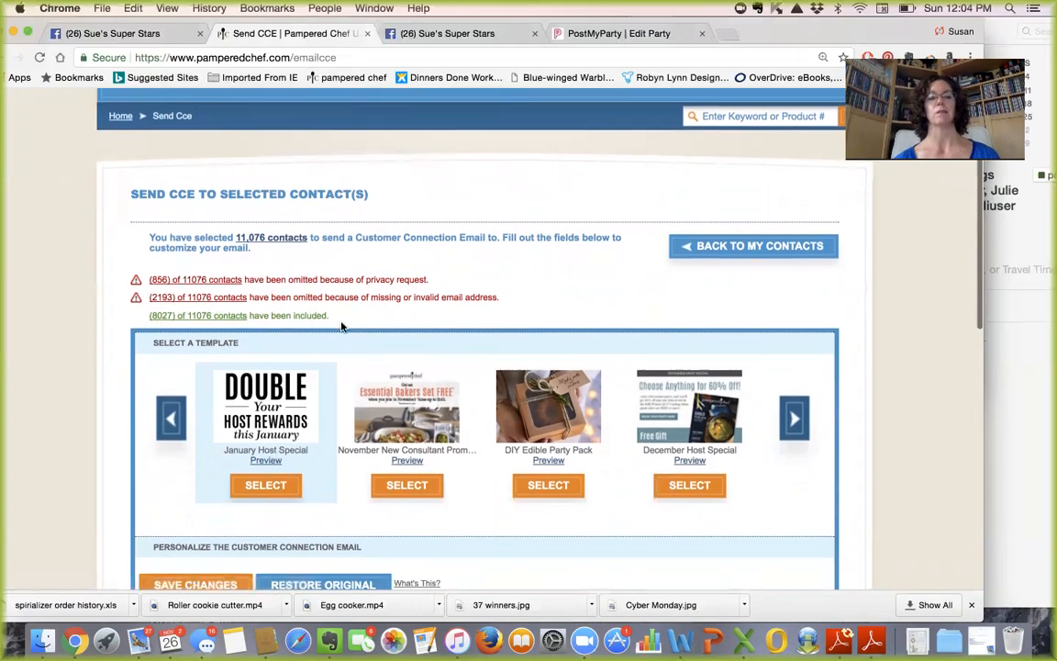
{"action": "scroll", "coordinate": [341, 326], "scroll_direction": "down", "scroll_amount": 5}
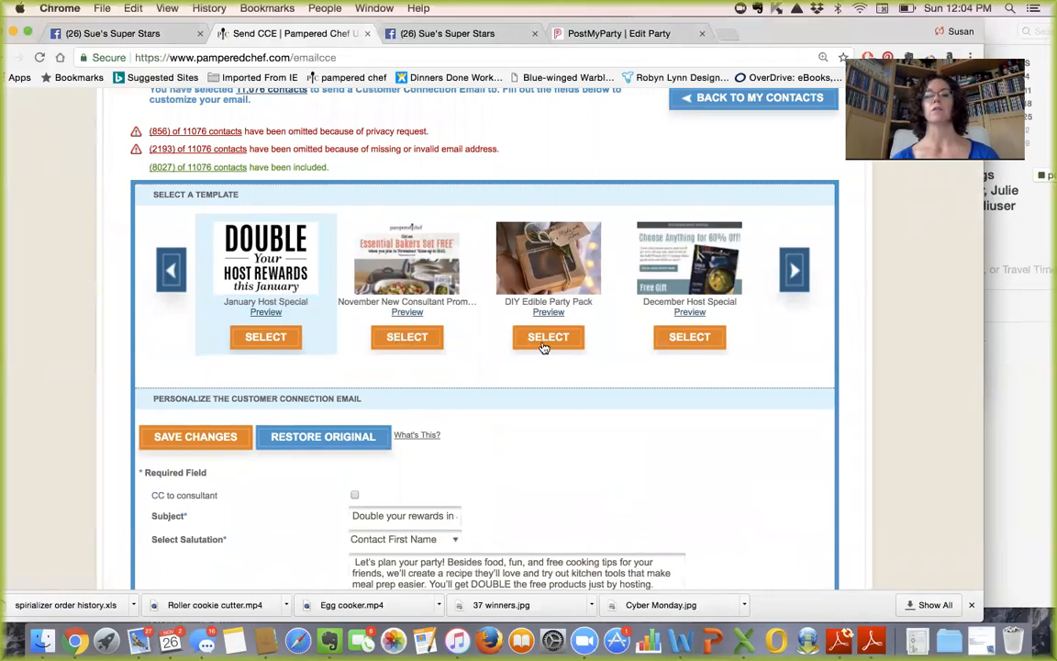
{"action": "left_click", "coordinate": [794, 270]}
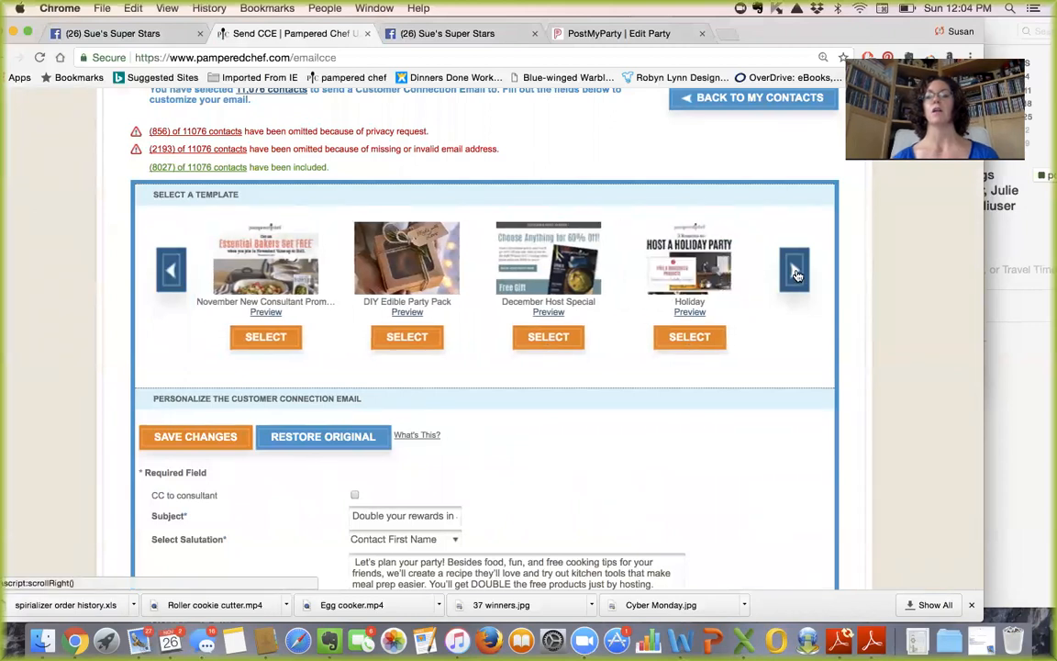
- Browse forward through the email template carousel to the end of the list
{"action": "left_click", "coordinate": [796, 271]}
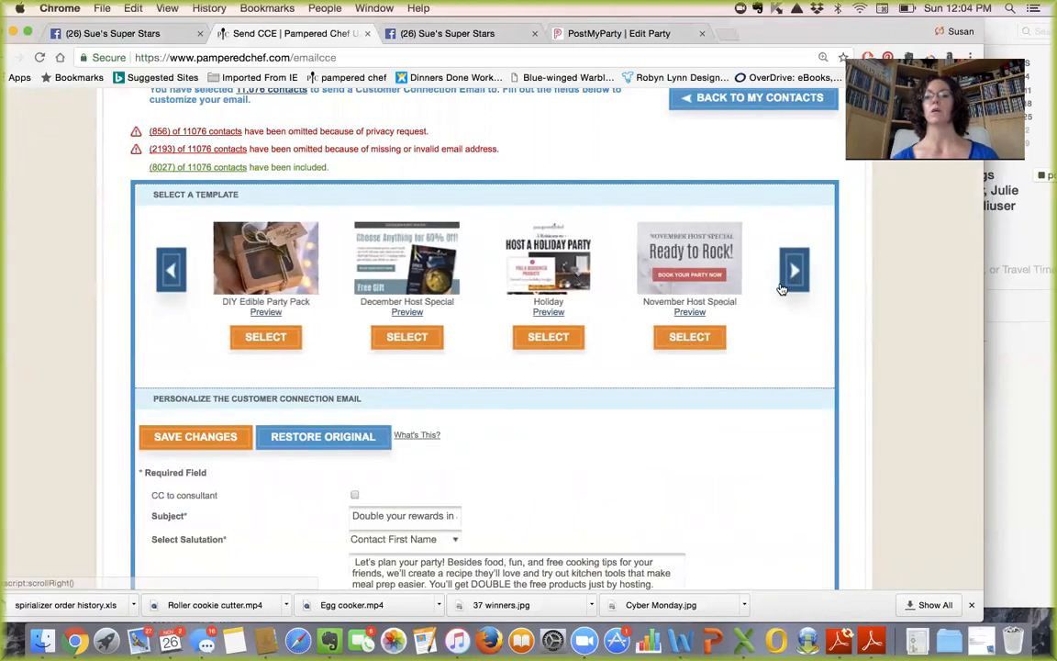
{"action": "left_click", "coordinate": [799, 271]}
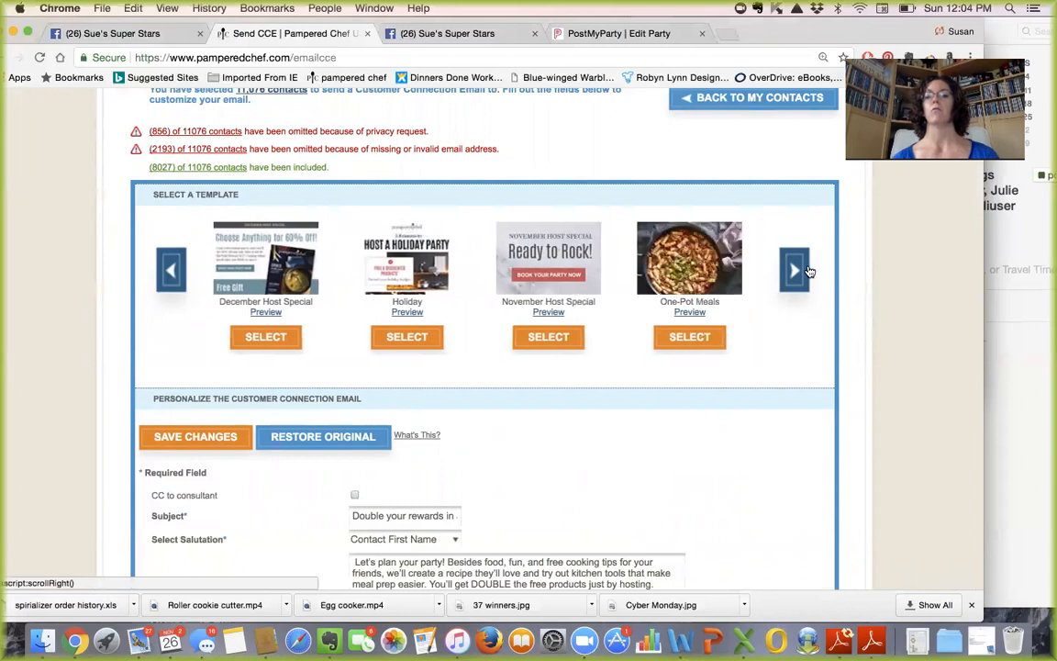
{"action": "left_click", "coordinate": [799, 271]}
{"action": "left_click", "coordinate": [798, 271]}
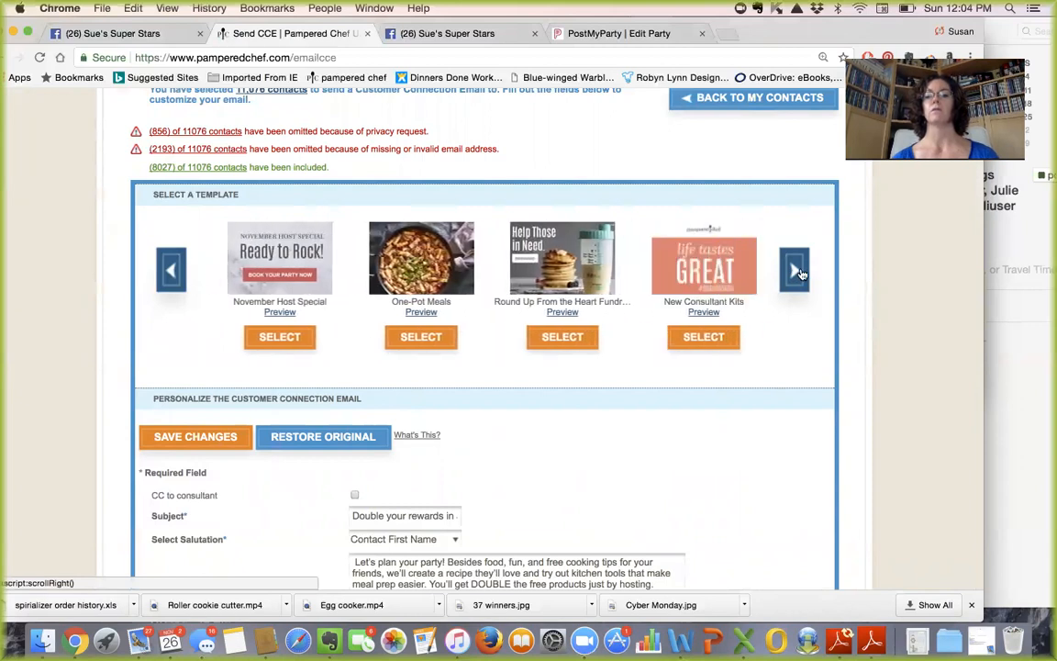
{"action": "left_click", "coordinate": [798, 270]}
{"action": "left_click", "coordinate": [798, 271]}
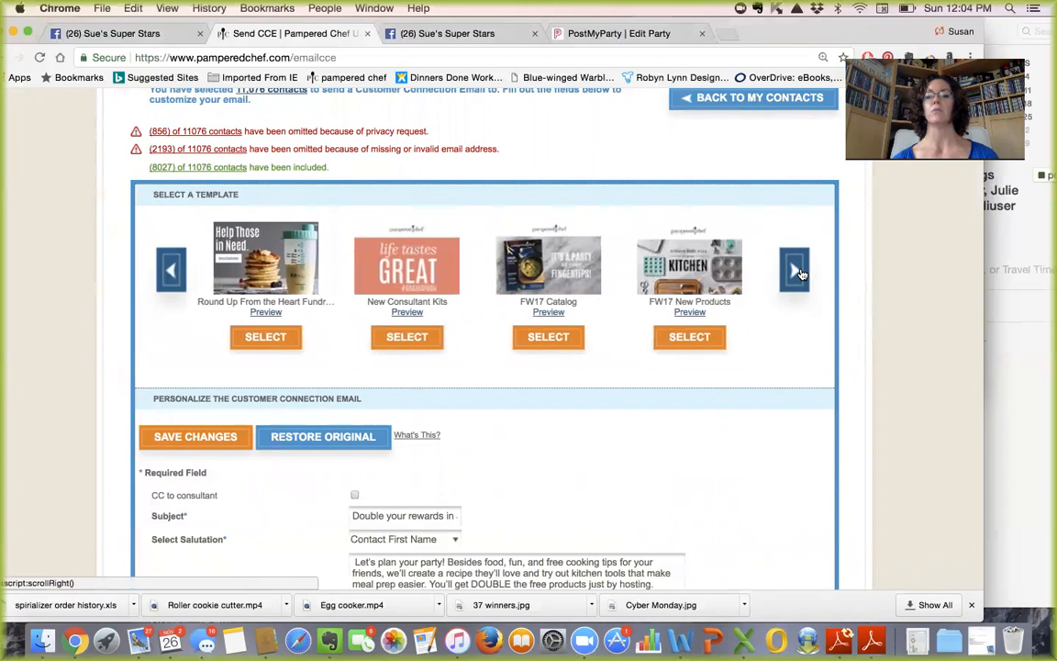
{"action": "left_click", "coordinate": [799, 271]}
{"action": "left_click", "coordinate": [800, 273]}
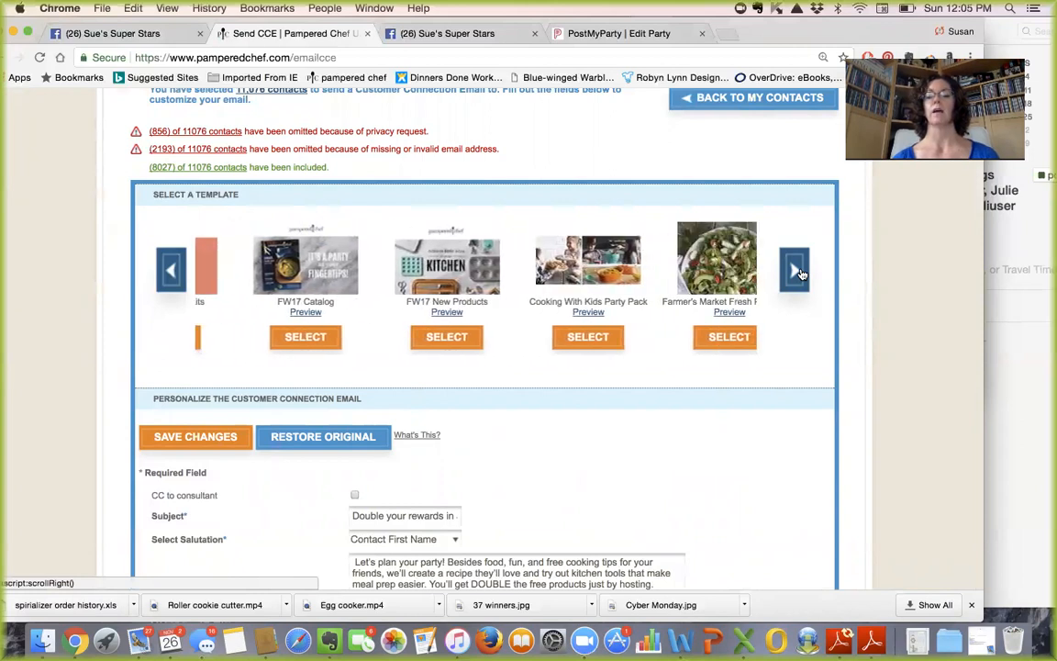
{"action": "left_click", "coordinate": [801, 272]}
{"action": "left_click", "coordinate": [800, 272]}
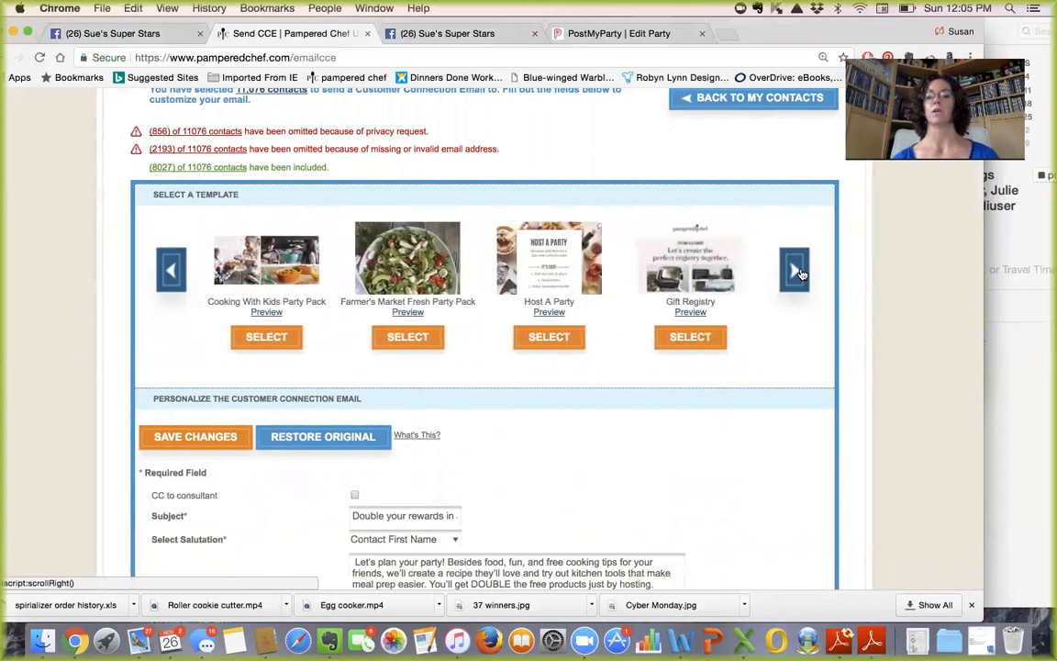
{"action": "left_click", "coordinate": [800, 272]}
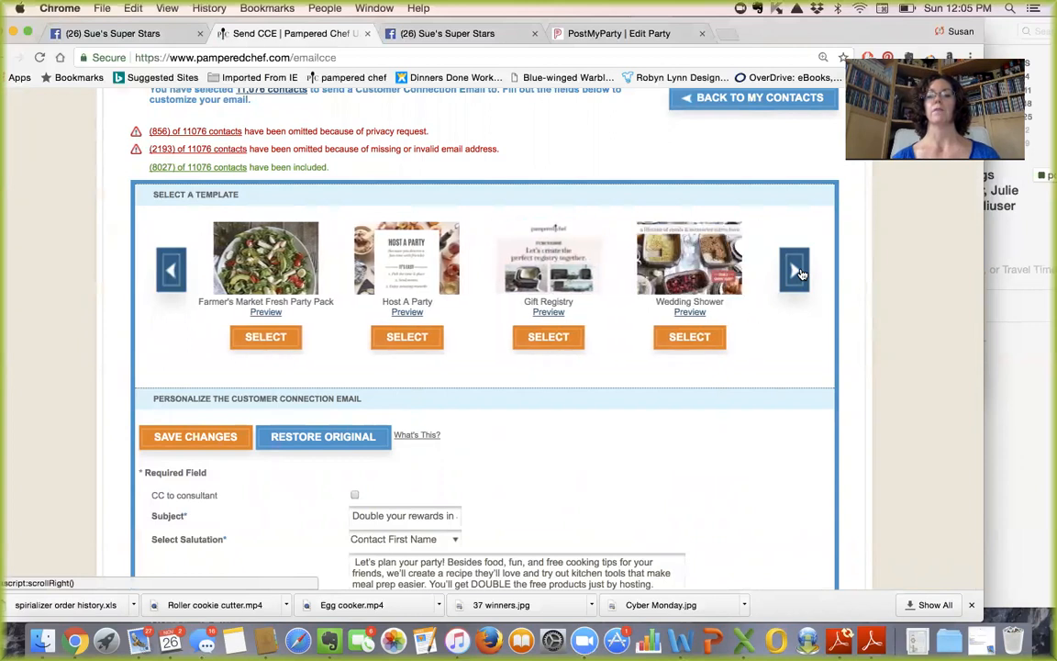
{"action": "left_click", "coordinate": [800, 273]}
{"action": "left_click", "coordinate": [800, 272]}
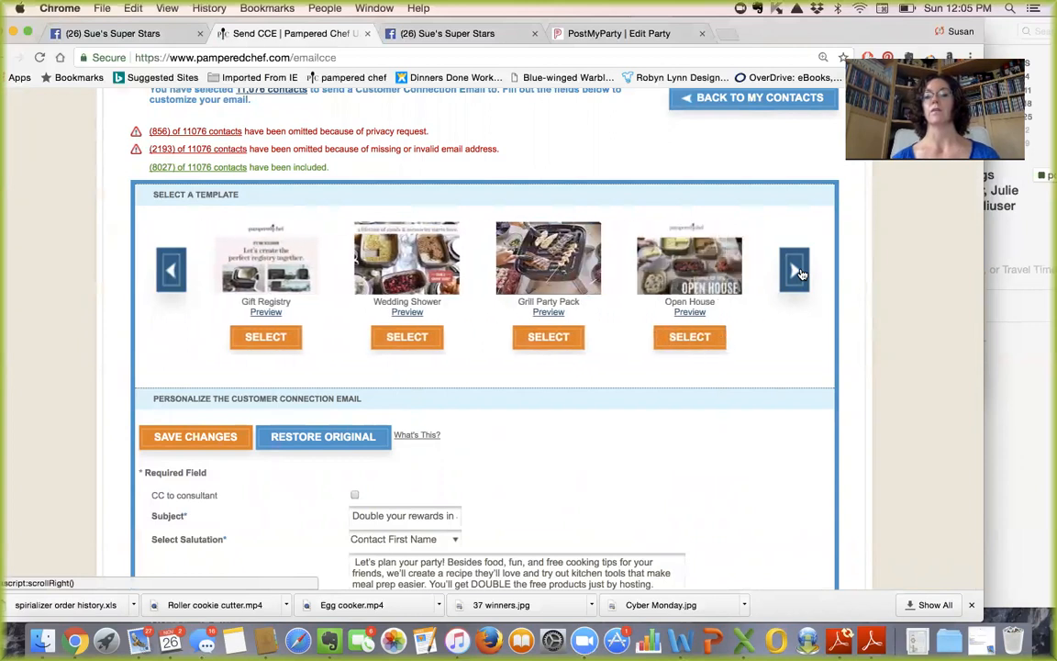
{"action": "left_click", "coordinate": [800, 273]}
{"action": "left_click", "coordinate": [801, 272]}
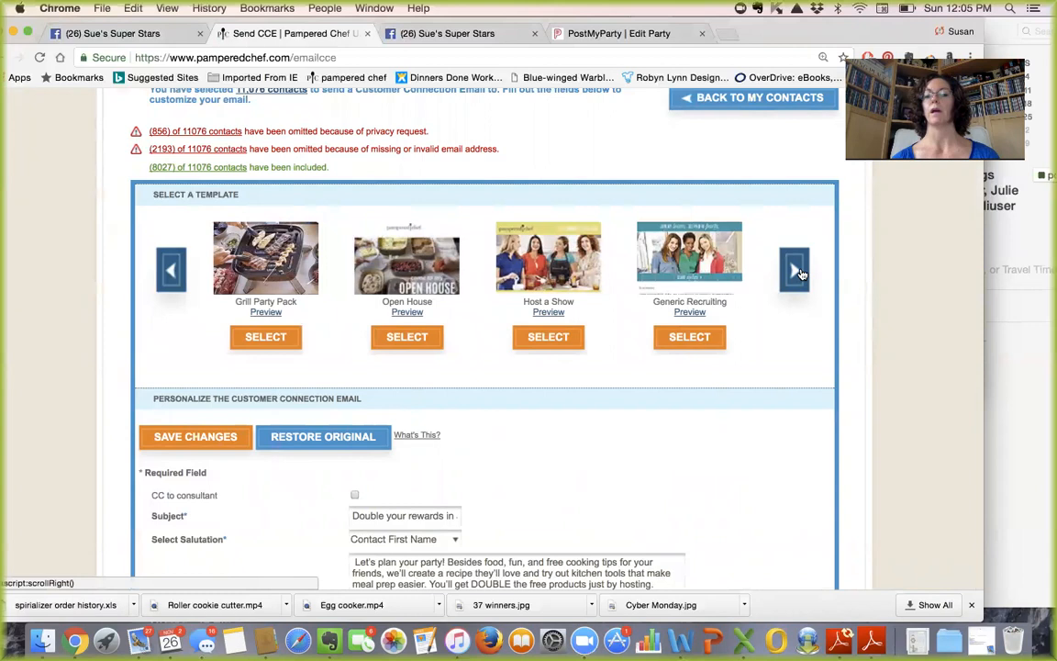
{"action": "left_click", "coordinate": [801, 272]}
{"action": "left_click", "coordinate": [800, 273]}
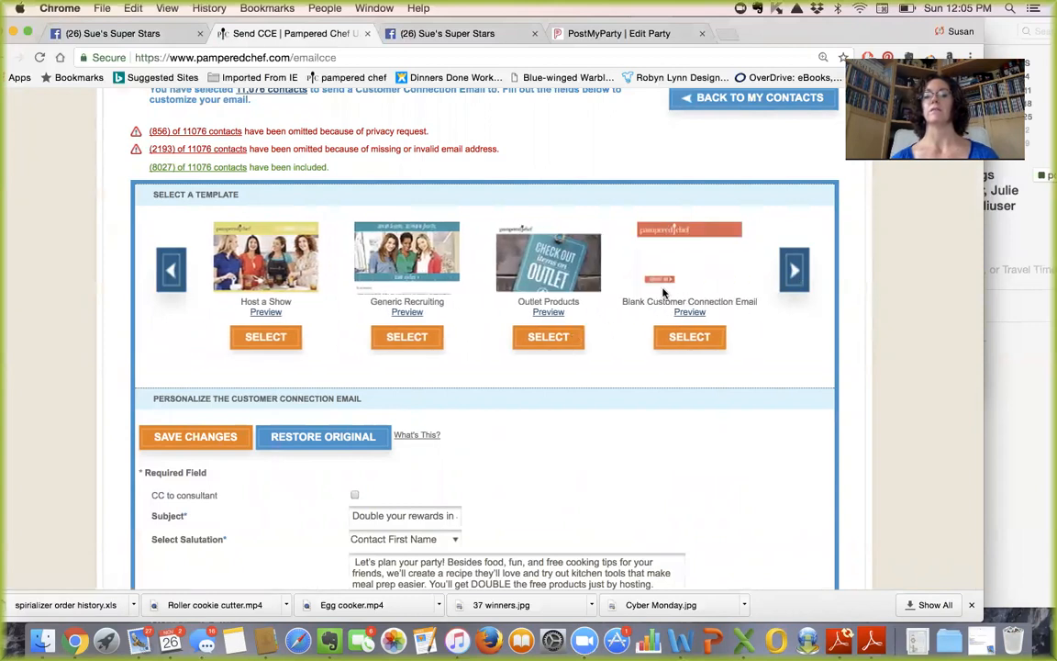
{"action": "left_click", "coordinate": [795, 271]}
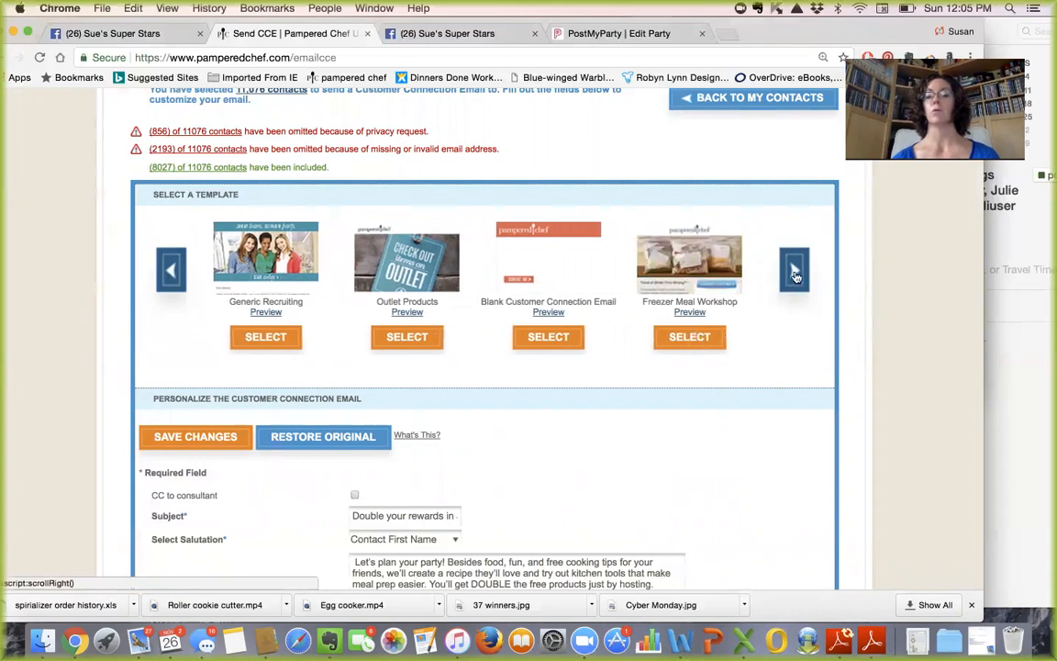
- Page back through the templates to December Host Special and select it
{"action": "left_click", "coordinate": [170, 270]}
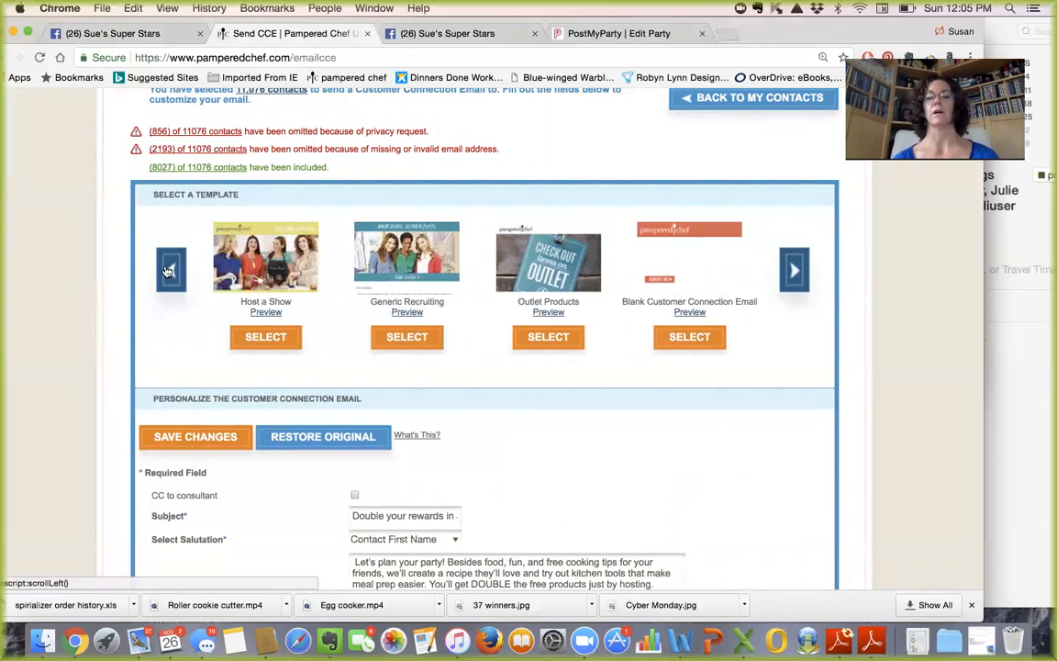
{"action": "left_click", "coordinate": [170, 270]}
{"action": "left_click", "coordinate": [170, 270]}
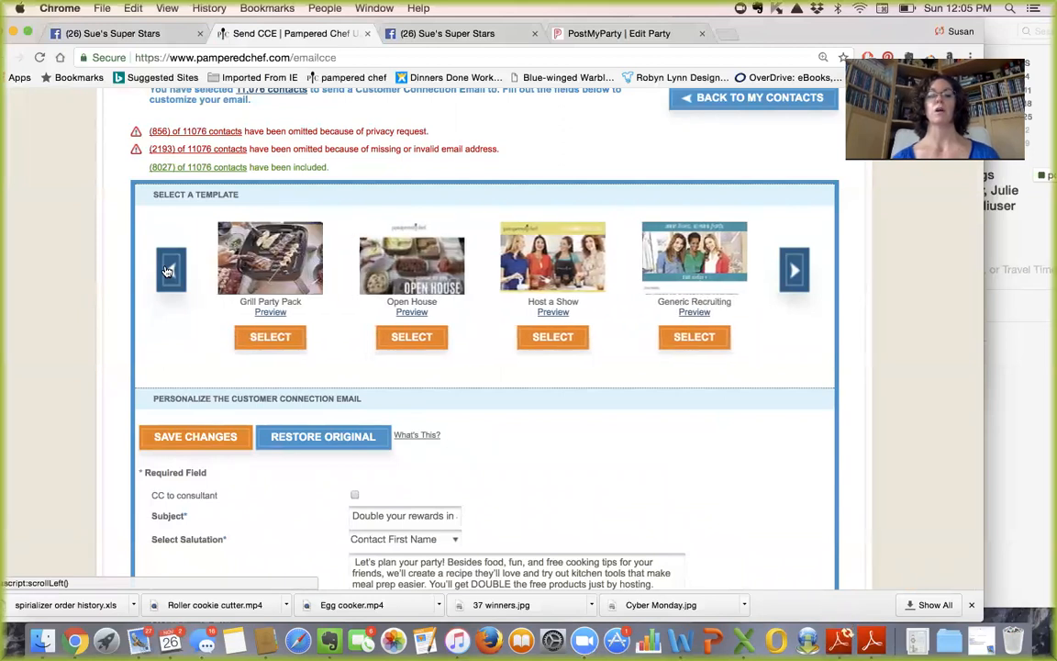
{"action": "left_click", "coordinate": [170, 269]}
{"action": "left_click", "coordinate": [169, 270]}
{"action": "left_click", "coordinate": [170, 270]}
{"action": "left_click", "coordinate": [169, 270]}
{"action": "left_click", "coordinate": [168, 271]}
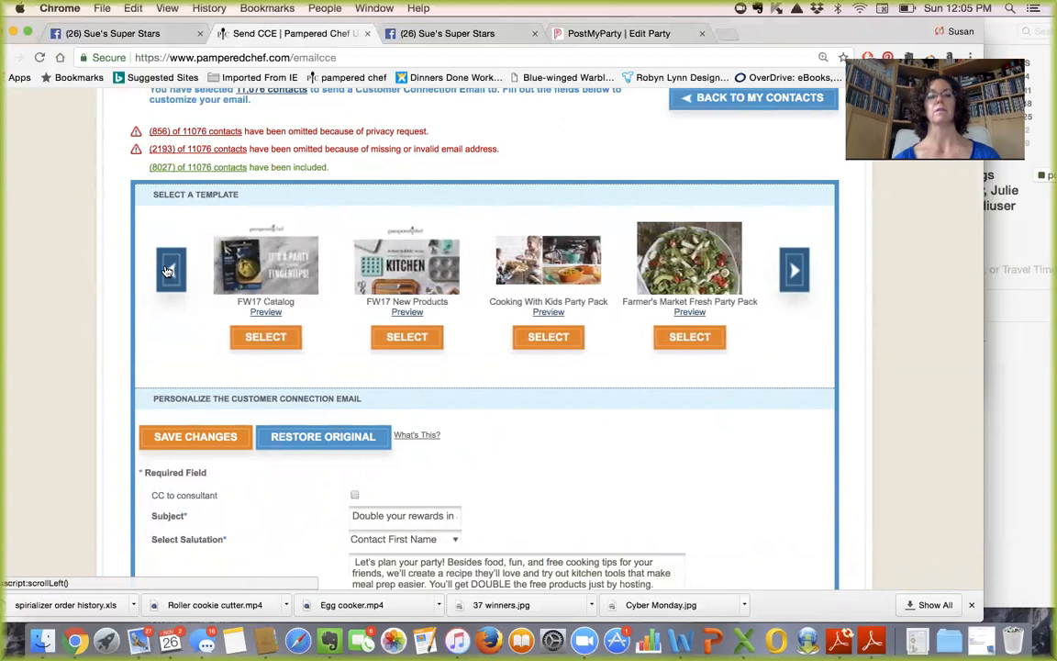
{"action": "left_click", "coordinate": [168, 271]}
{"action": "left_click", "coordinate": [168, 271]}
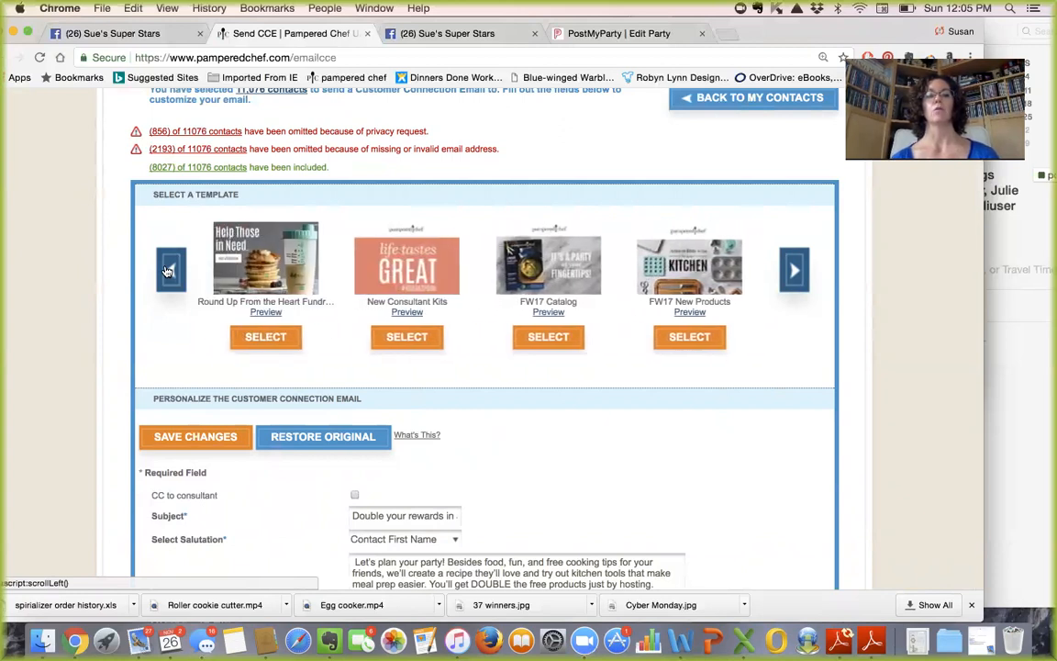
{"action": "left_click", "coordinate": [168, 271]}
{"action": "left_click", "coordinate": [168, 271]}
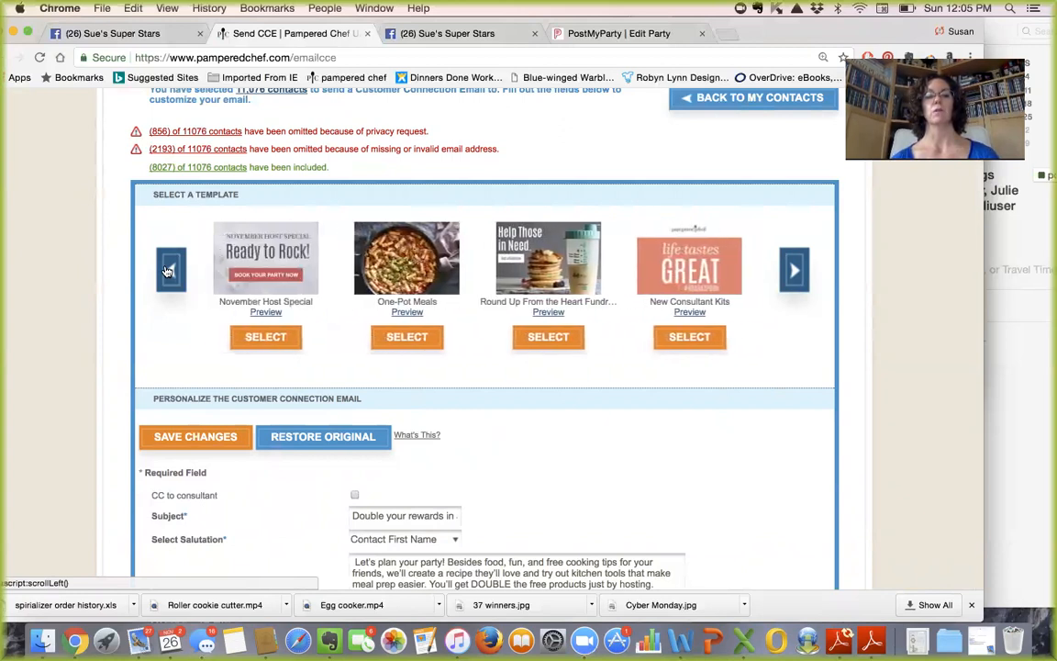
{"action": "left_click", "coordinate": [168, 270]}
{"action": "left_click", "coordinate": [168, 270]}
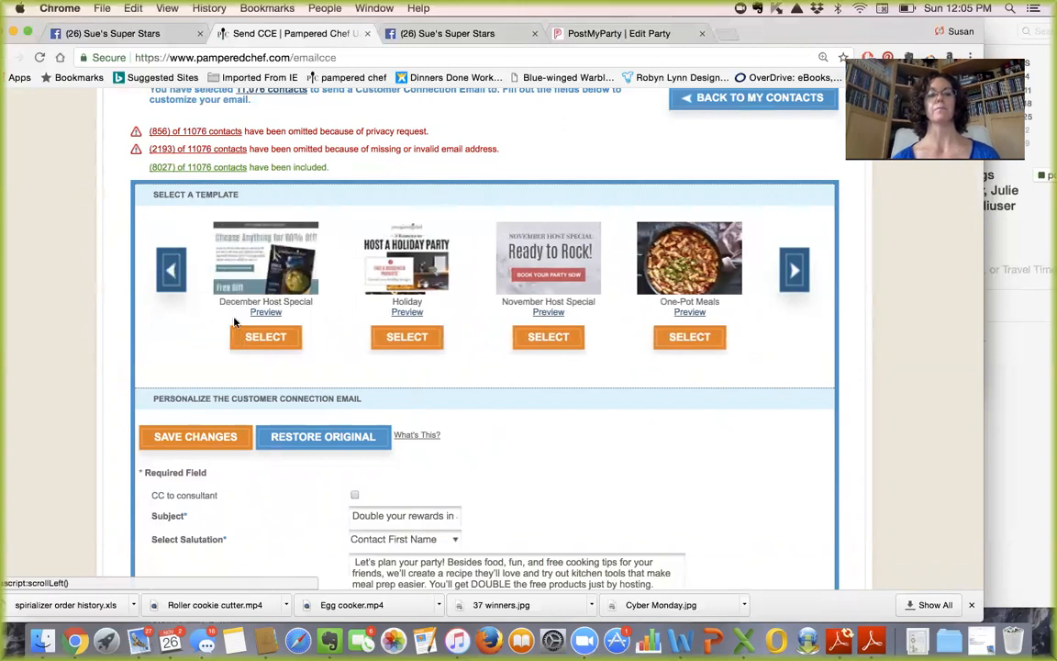
{"action": "left_click", "coordinate": [265, 338]}
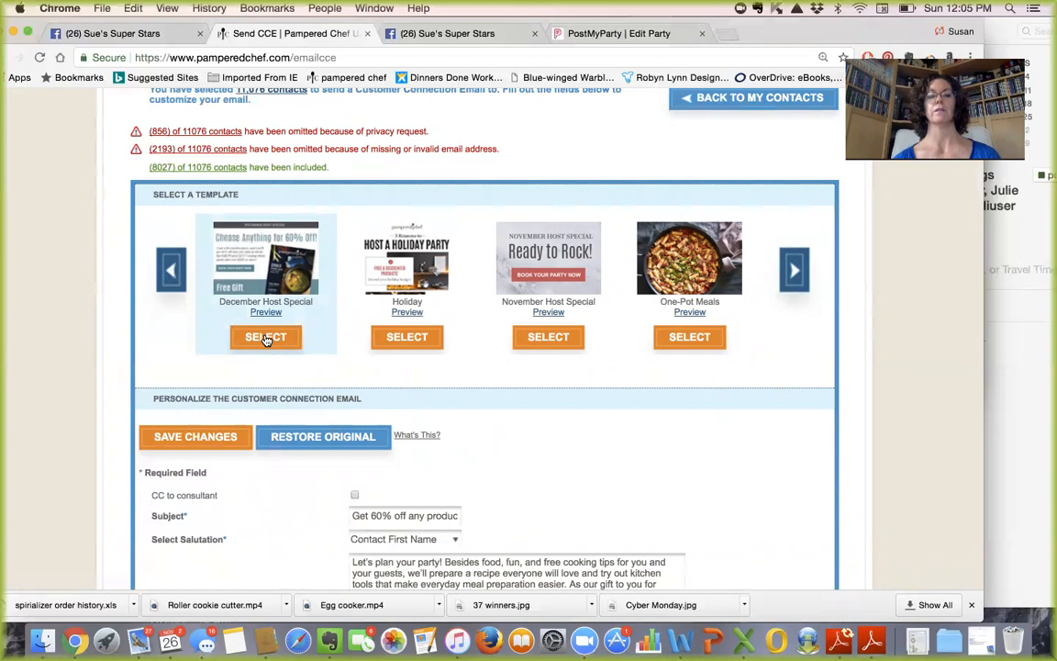
- Scroll down to the Email Text and place the cursor before its opening text
{"action": "scroll", "coordinate": [734, 406], "scroll_direction": "down", "scroll_amount": 2}
{"action": "scroll", "coordinate": [734, 406], "scroll_direction": "down", "scroll_amount": 5}
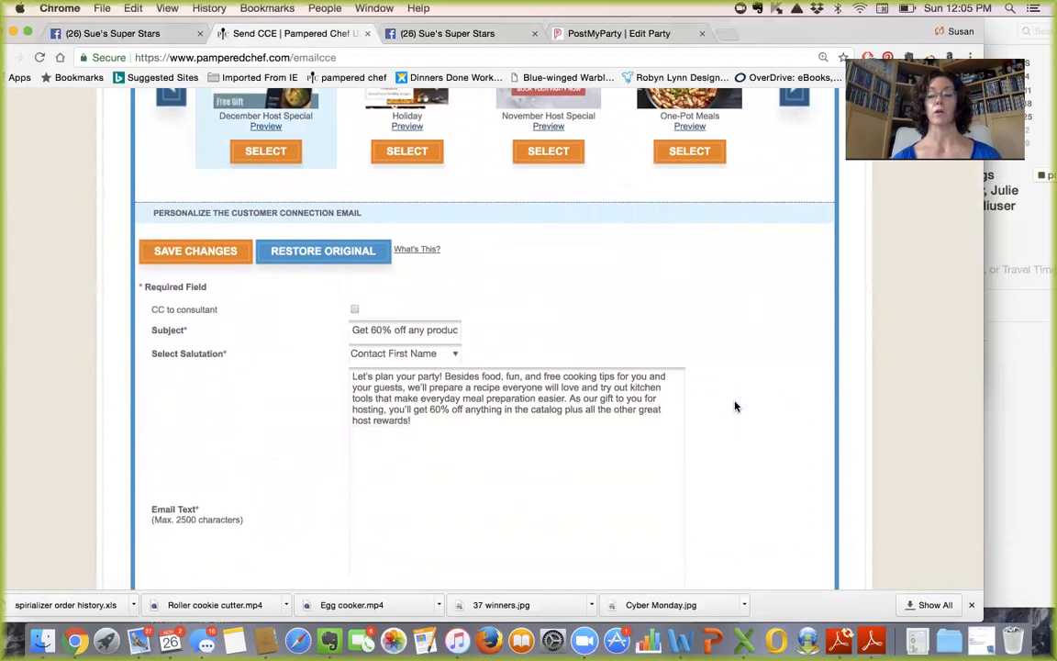
{"action": "left_click", "coordinate": [351, 376]}
- Add the December 17th Cookie Baking Class invite with the host's address and phone, then 'OR' on its own line
{"action": "type", "text": "Join me Dec"}
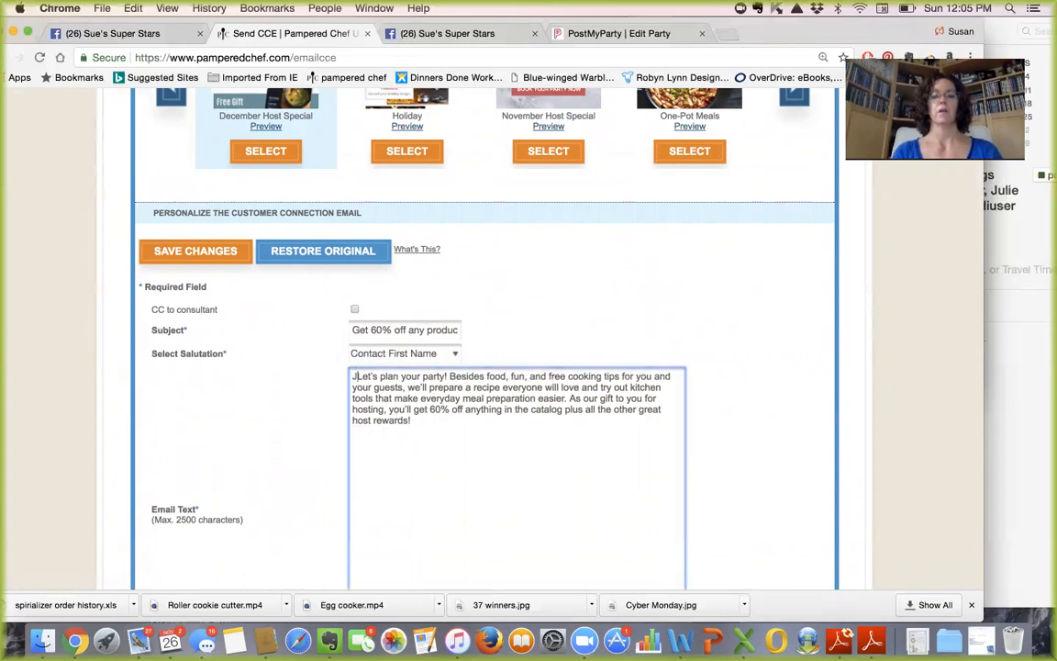
{"action": "type", "text": "ember 17th fo"}
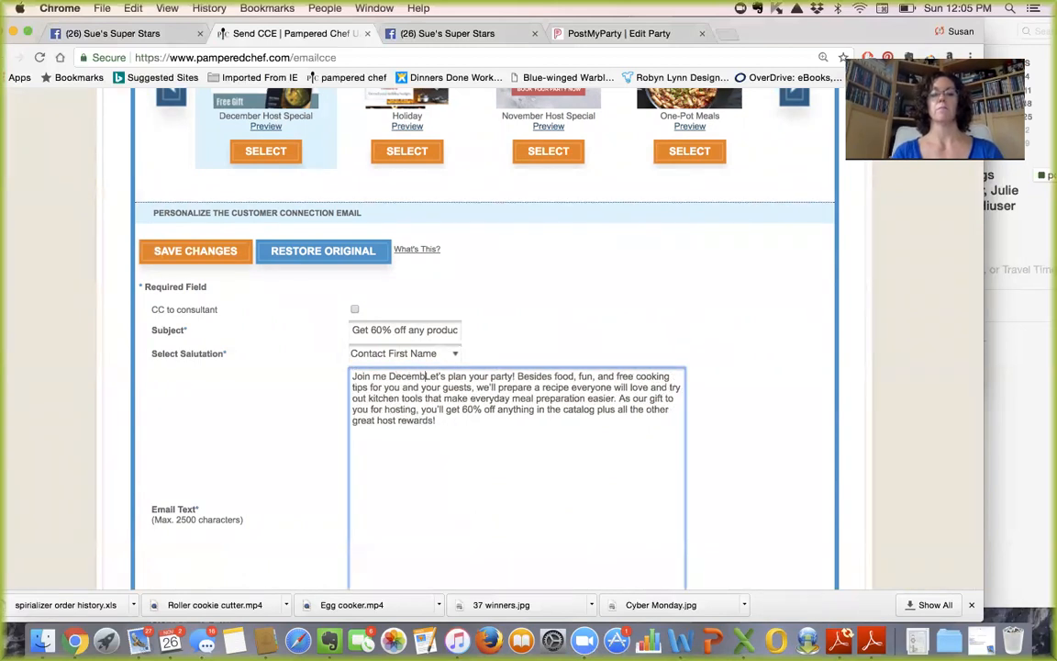
{"action": "type", "text": "r Cookie"}
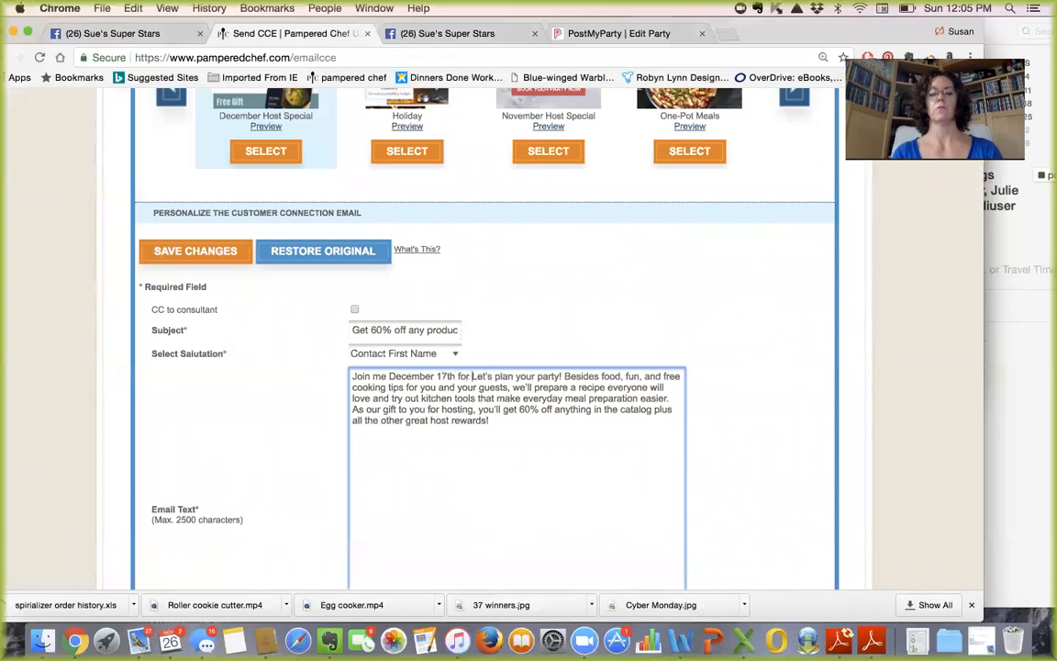
{"action": "type", "text": " Baking Cla"}
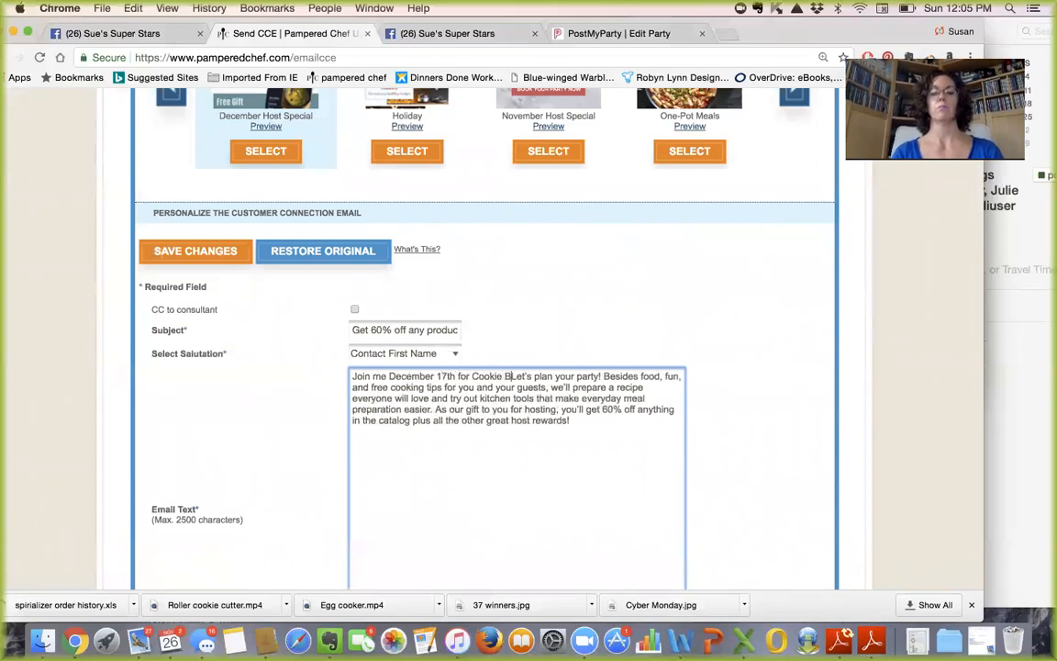
{"action": "type", "text": "ss"}
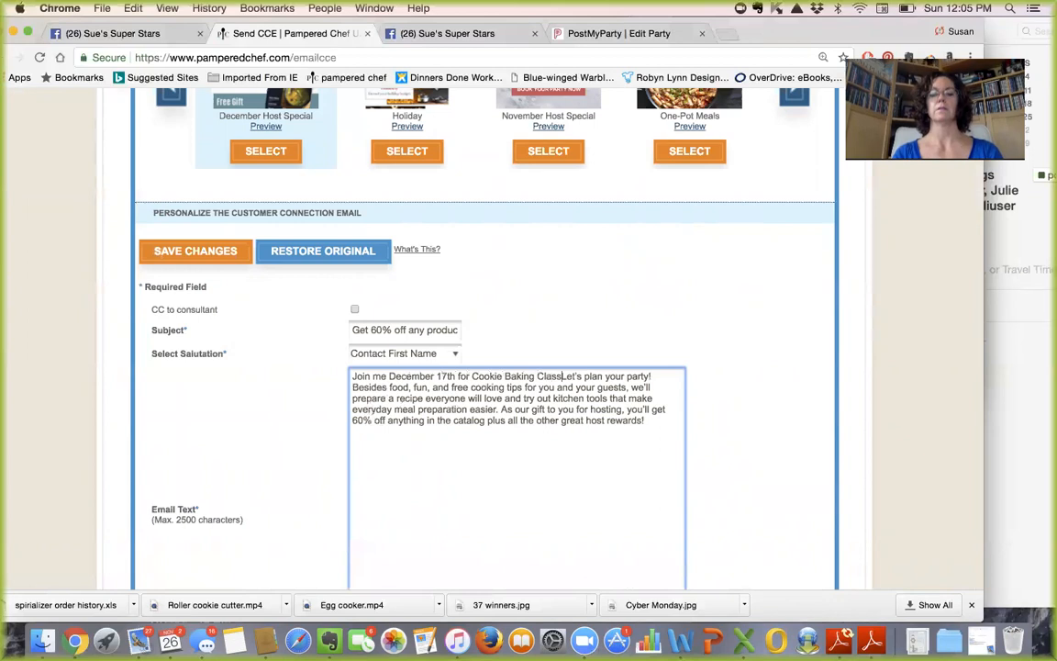
{"action": "type", "text": " at my house "}
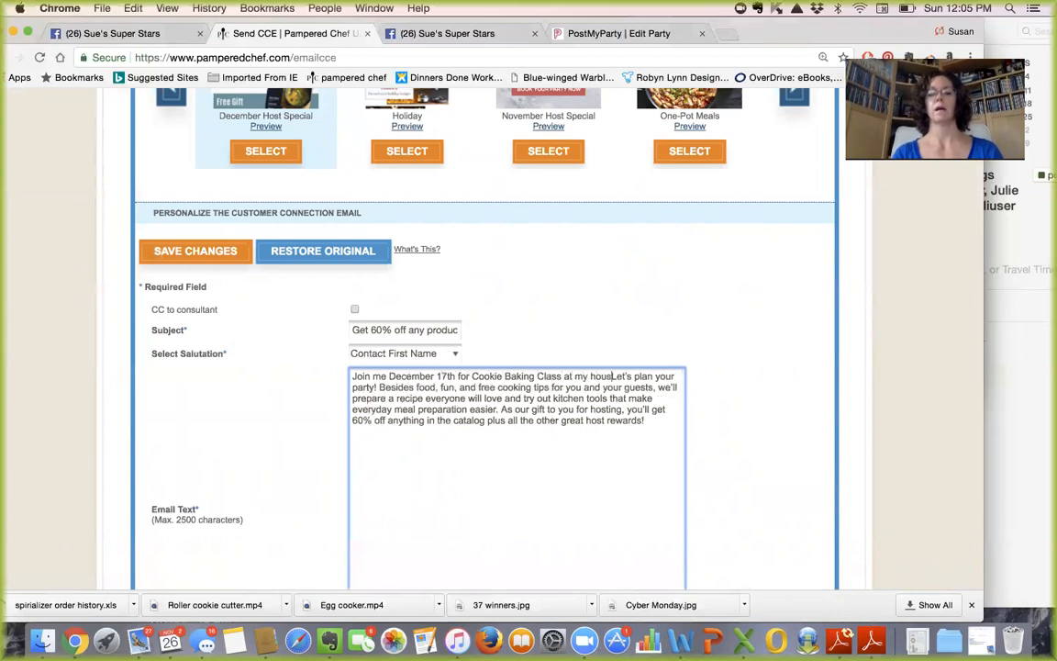
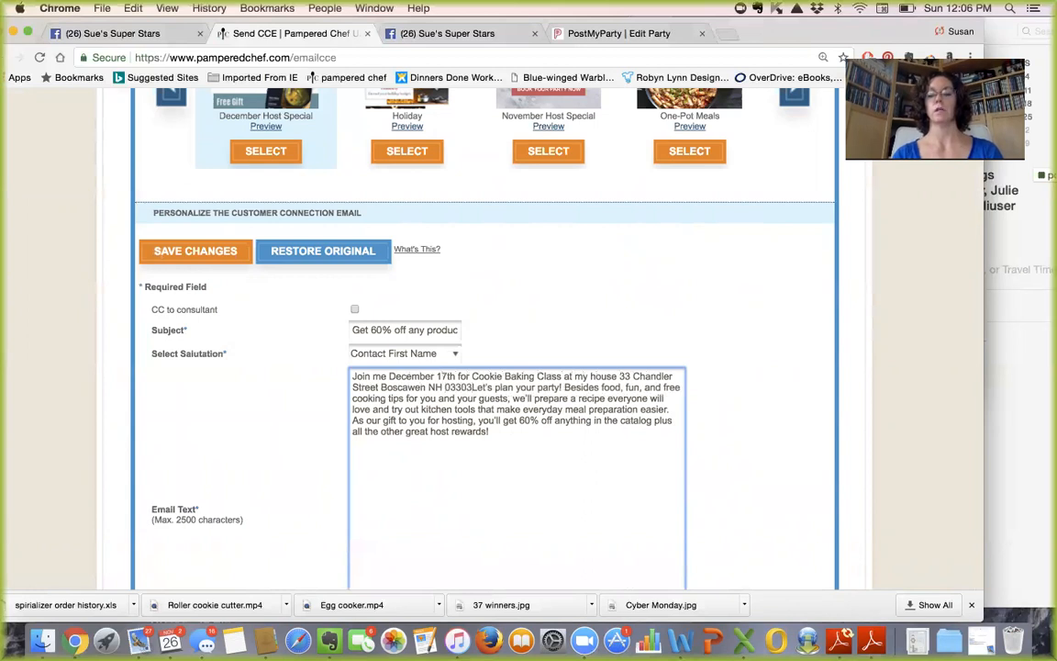
{"action": "type", "text": "- No Fee, "}
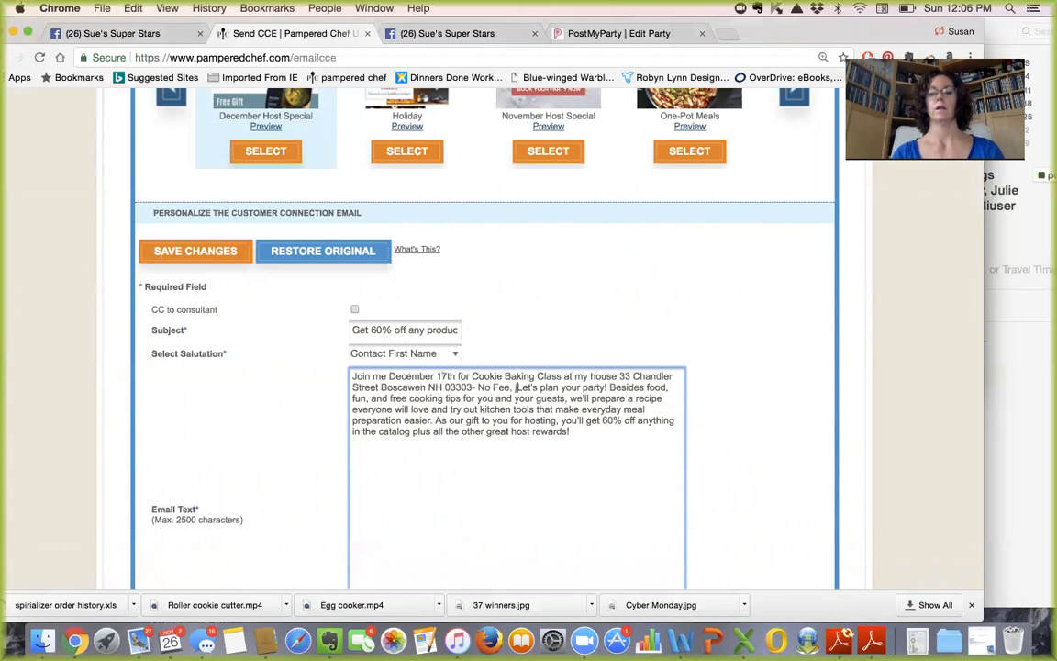
{"action": "type", "text": "let's just"}
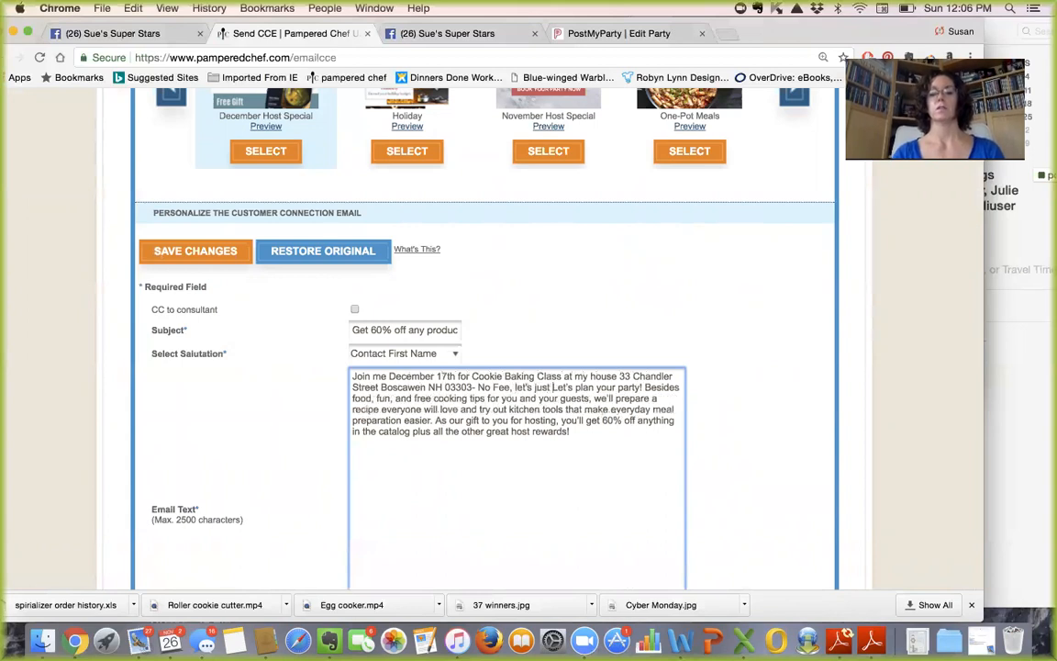
{"action": "type", "text": " make some cookie"}
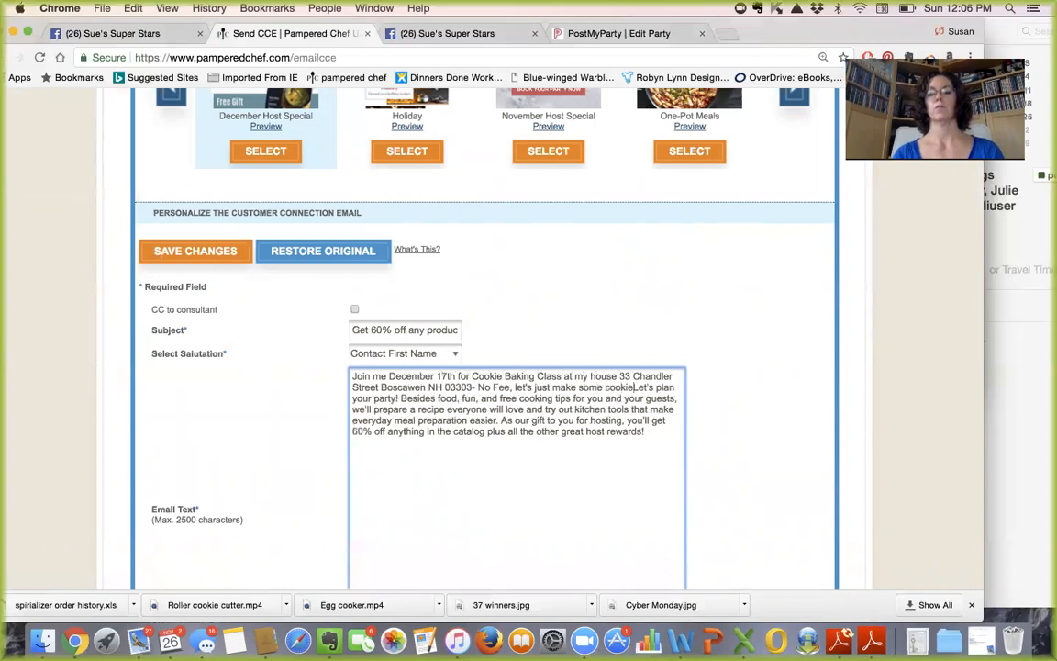
{"action": "type", "text": "s and treats"}
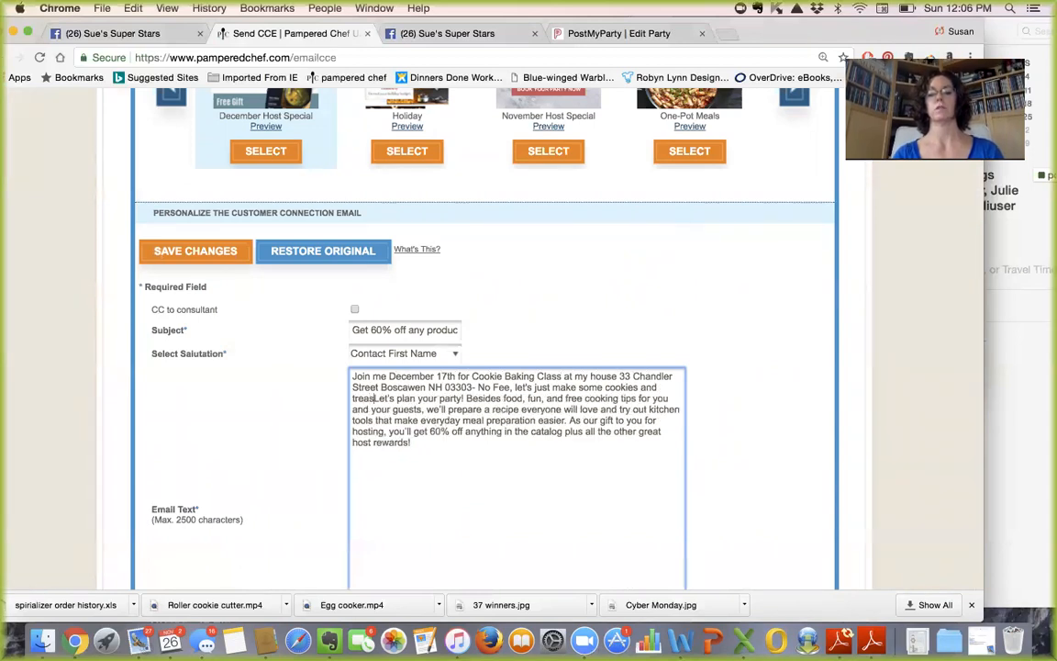
{"action": "type", "text": " for our"}
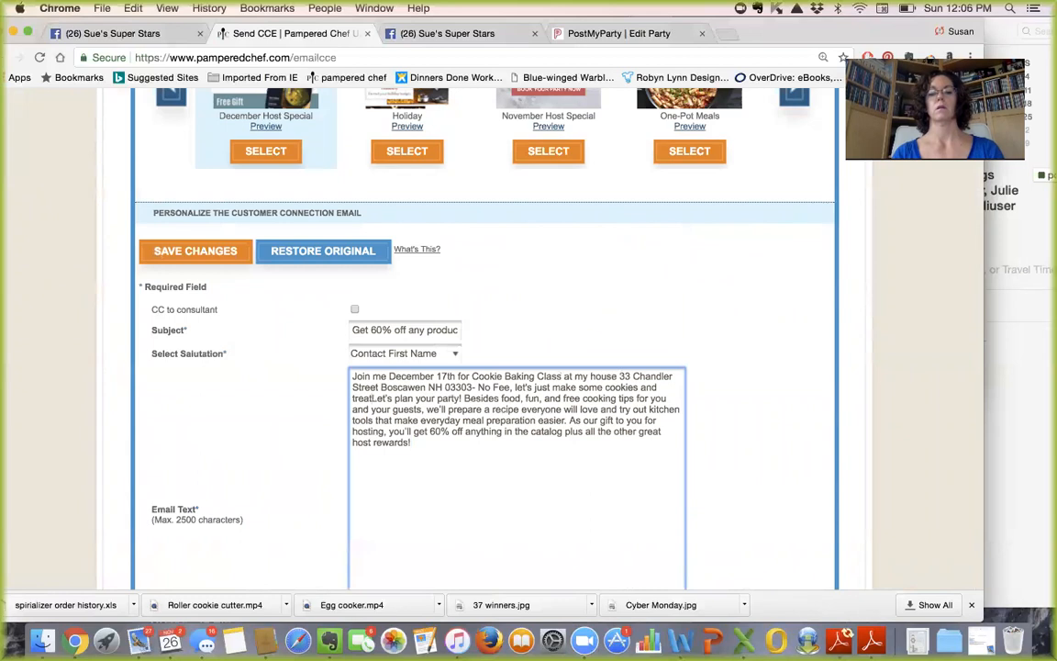
{"action": "type", "text": " neighbors"}
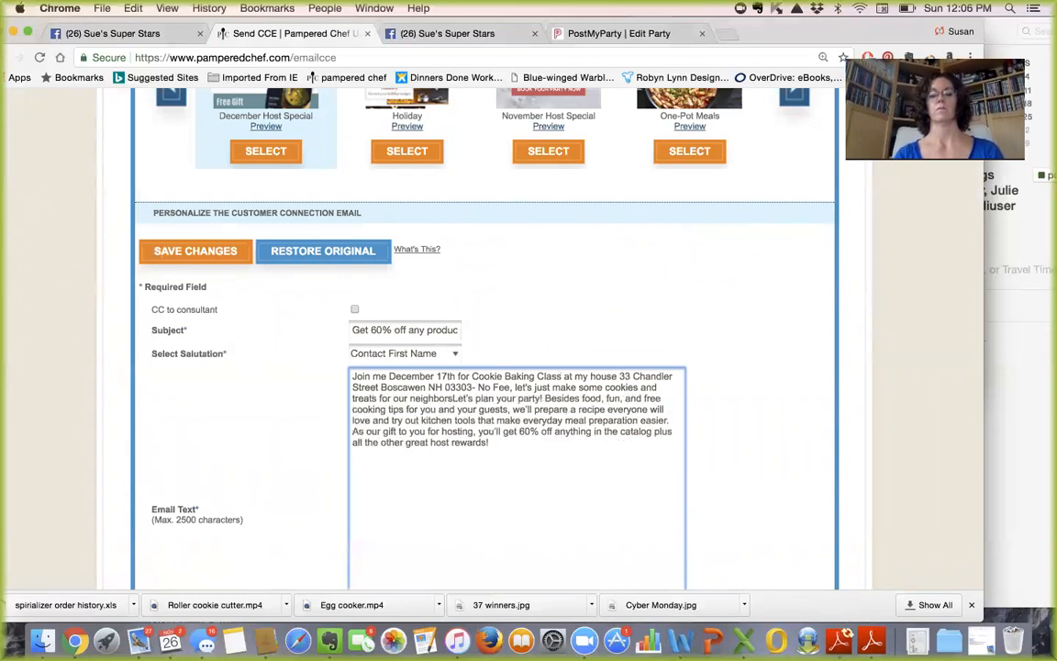
{"action": "type", "text": " this year. Call me fo"}
{"action": "type", "text": "r deta"}
{"action": "type", "text": "ils about wha"}
{"action": "type", "text": "t to bring based on "}
{"action": "type", "text": "what types of co"}
{"action": "type", "text": "okies you'd "}
{"action": "type", "text": "like to mak"}
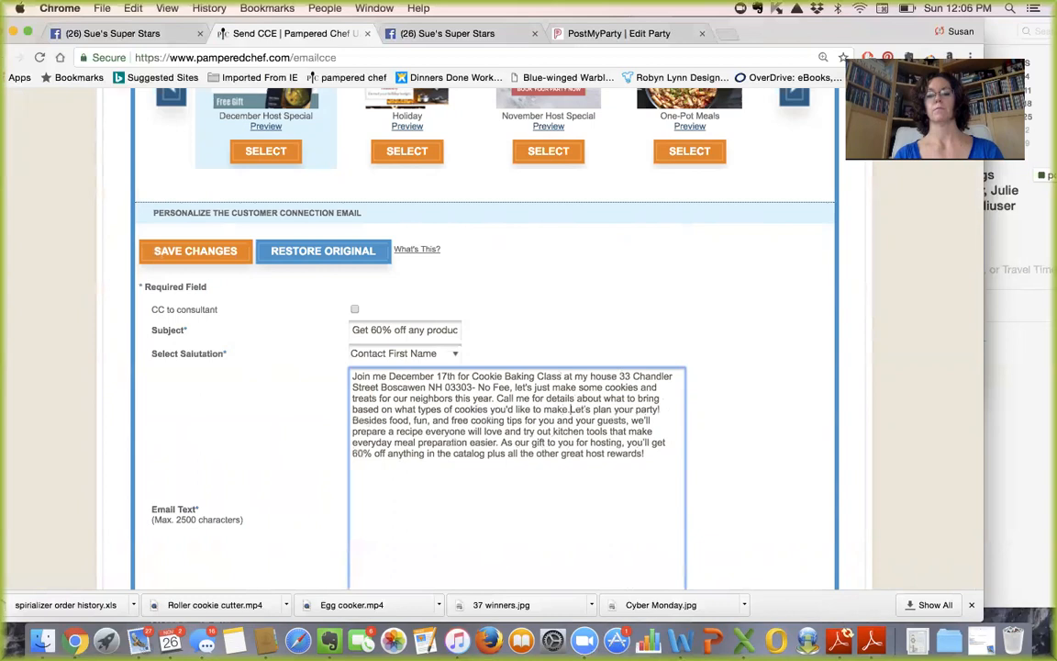
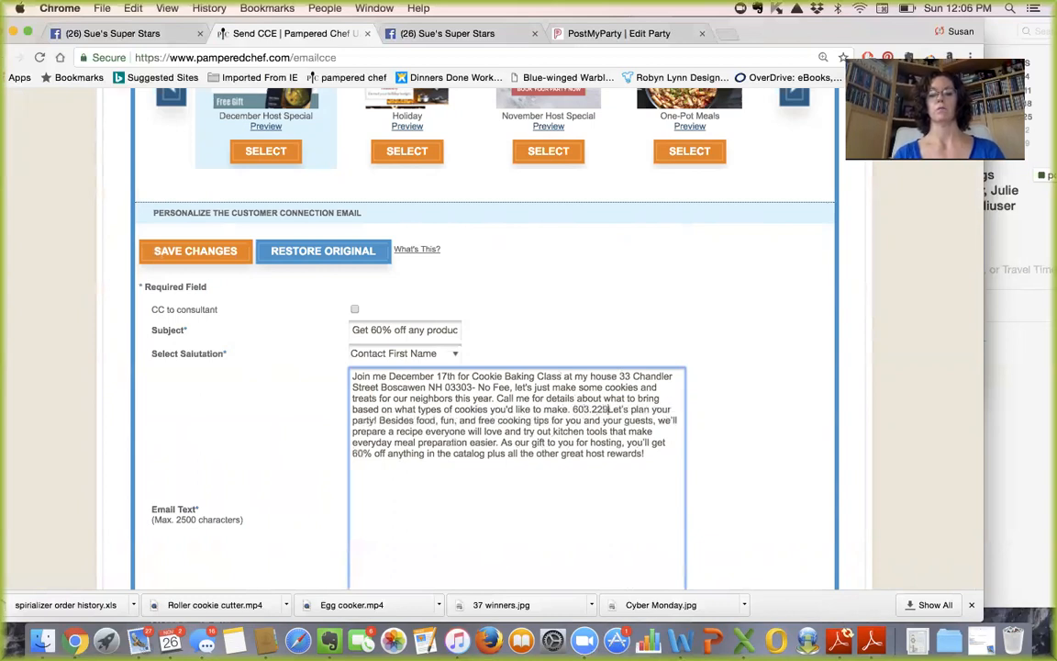
{"action": "key", "text": "Return"}
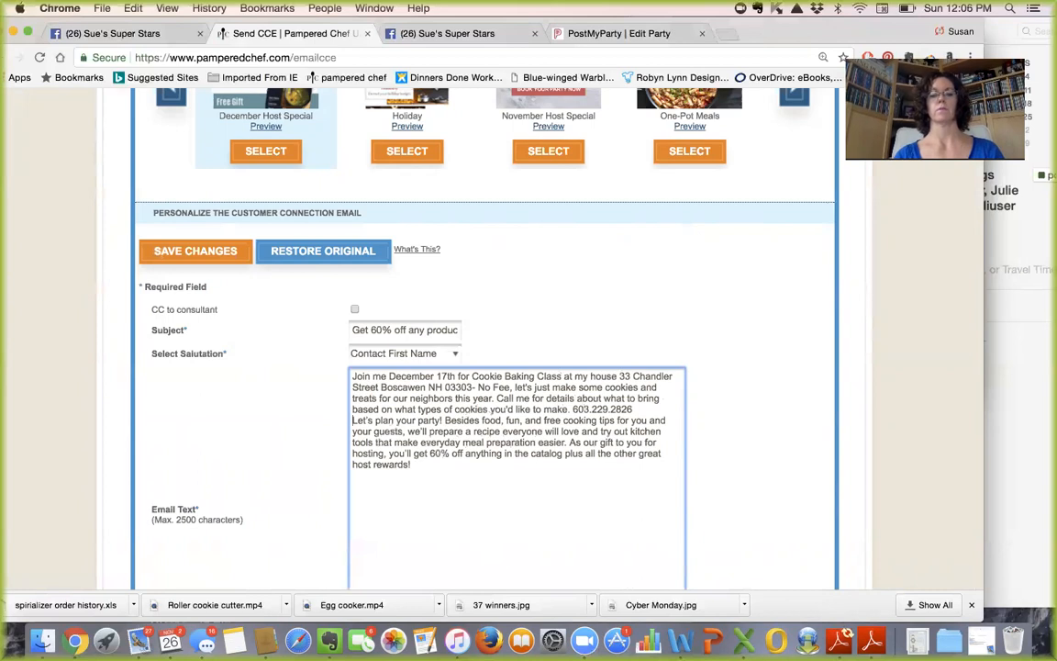
{"action": "key", "text": "Return"}
{"action": "type", "text": "OR"}
{"action": "key", "text": "Return"}
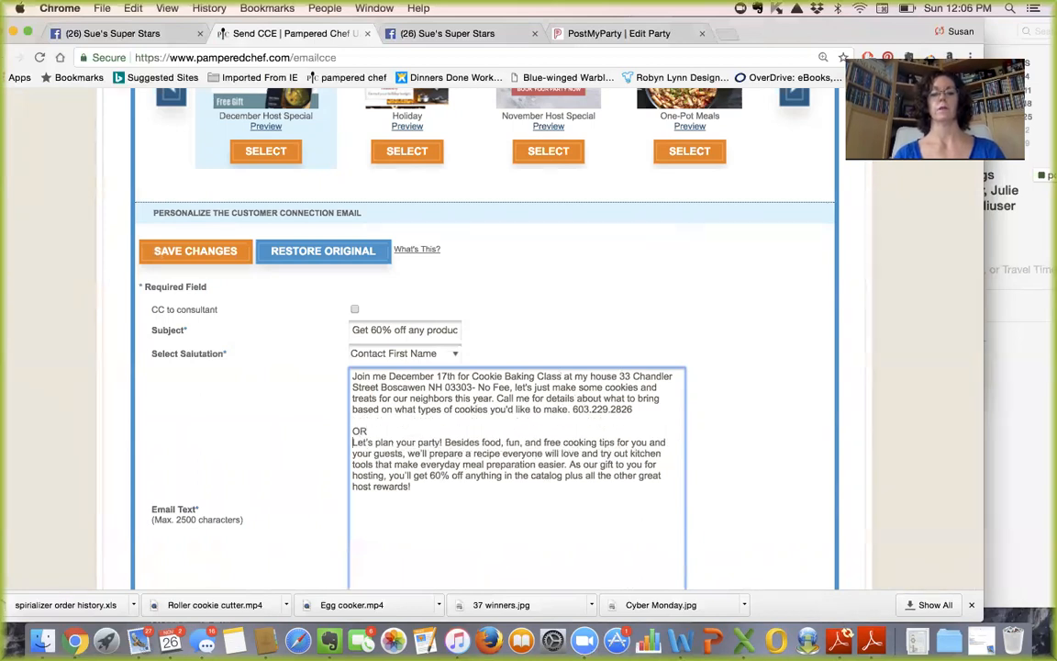
{"action": "key", "text": "Return"}
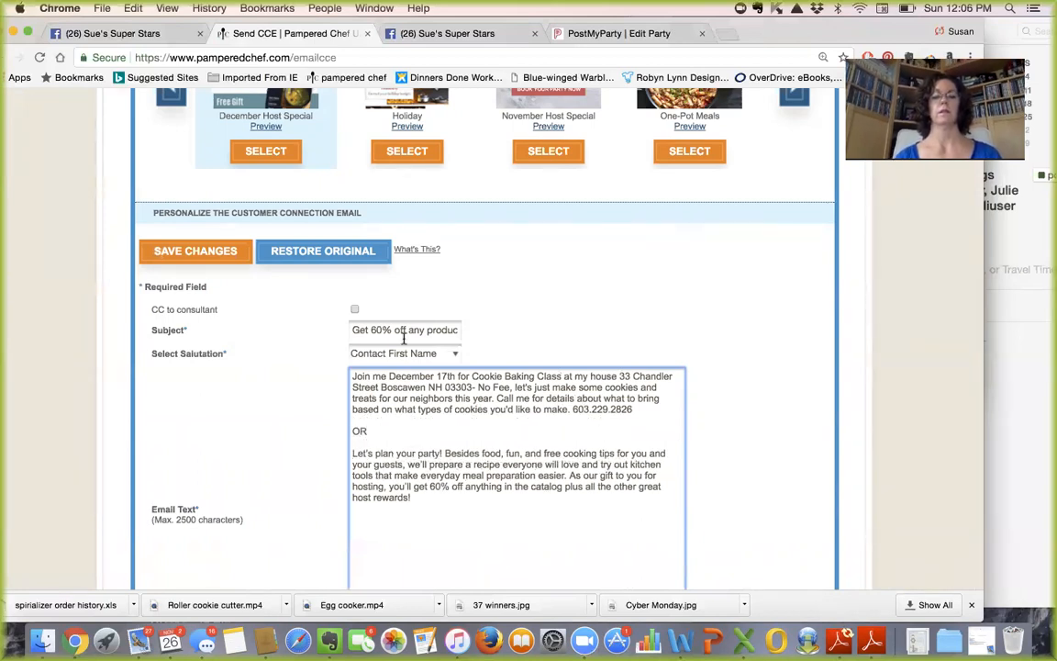
- Scroll down and open the preview of the finished email
{"action": "scroll", "coordinate": [501, 440], "scroll_direction": "down", "scroll_amount": 3}
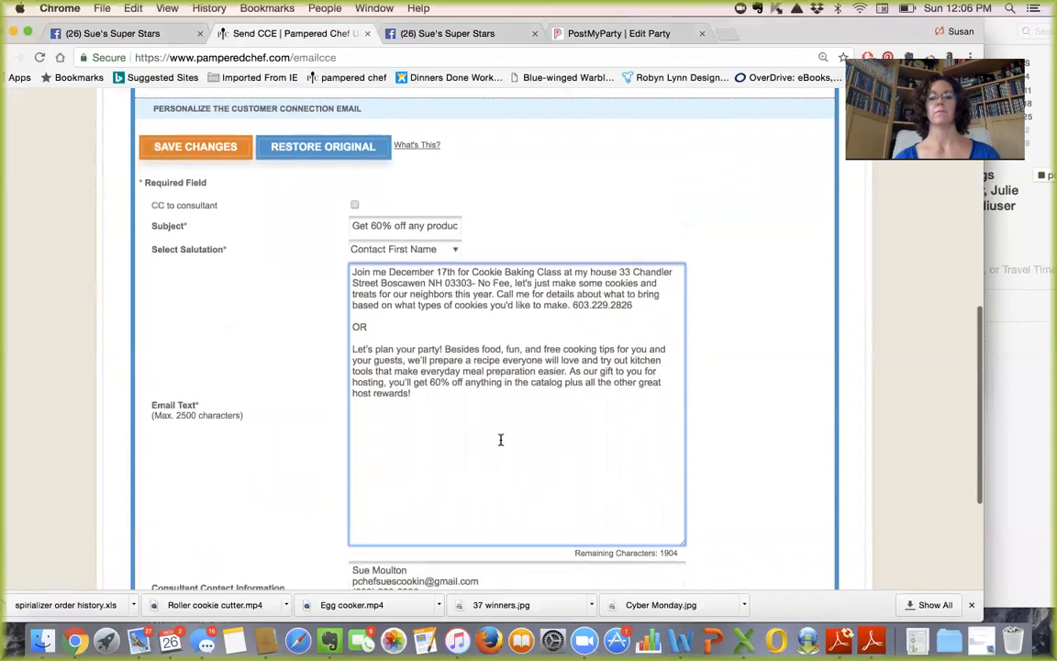
{"action": "scroll", "coordinate": [520, 428], "scroll_direction": "down", "scroll_amount": 3}
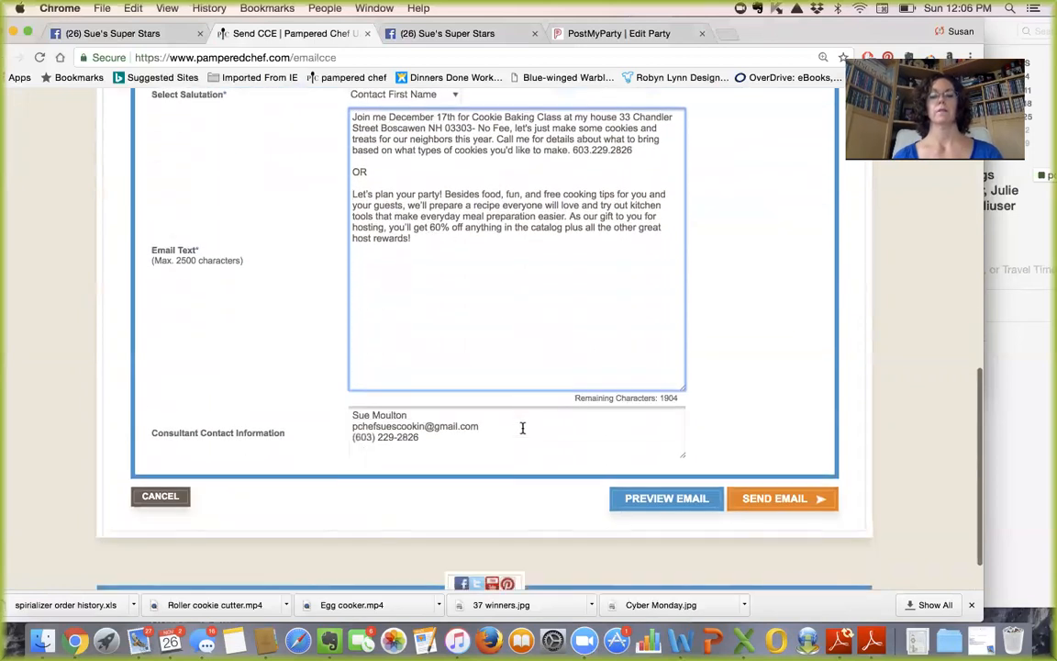
{"action": "left_click", "coordinate": [700, 498]}
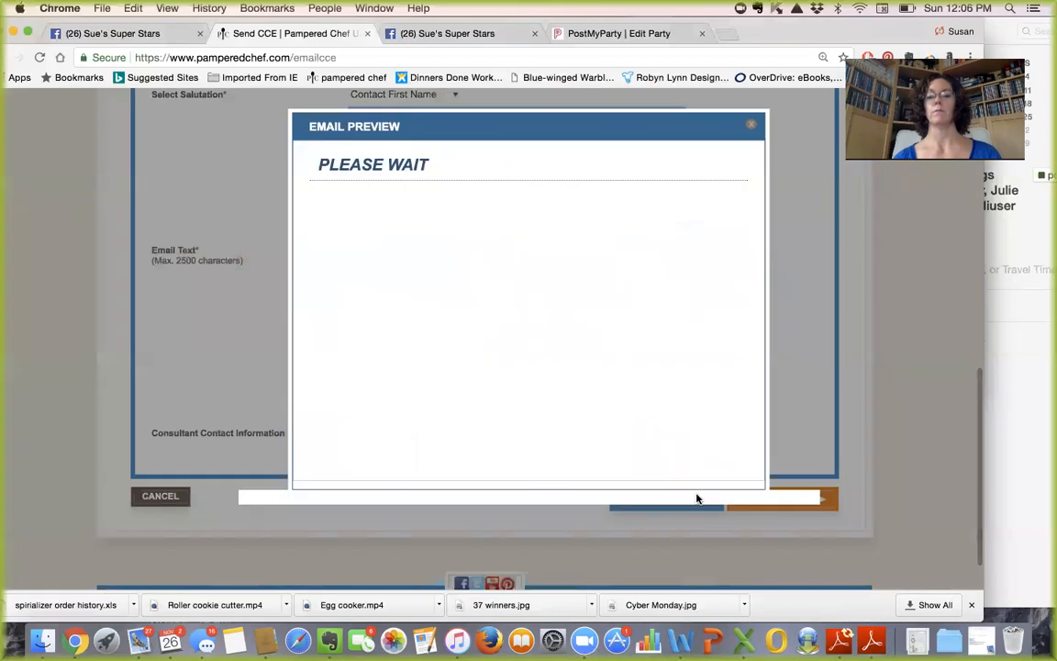